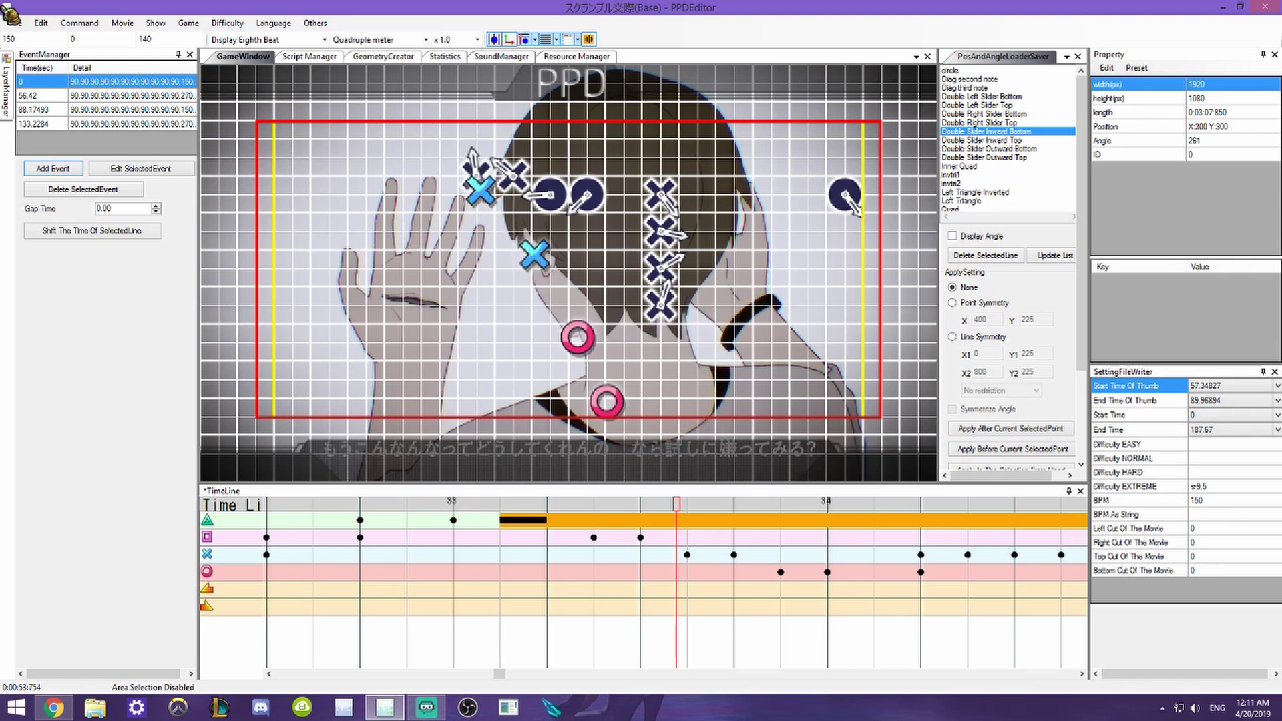
Look through the editor's difficulty menu options, dismissing the unsaved-data prompt without saving
click(40, 23)
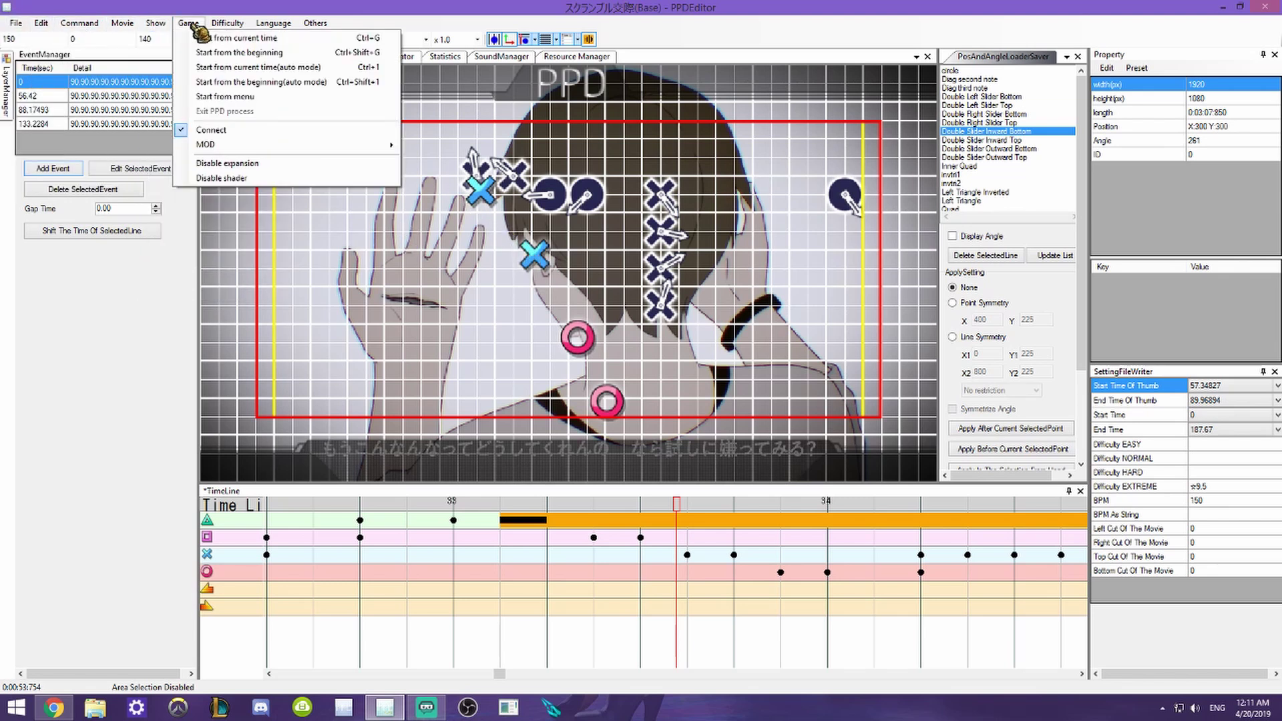
mouse_move(220, 28)
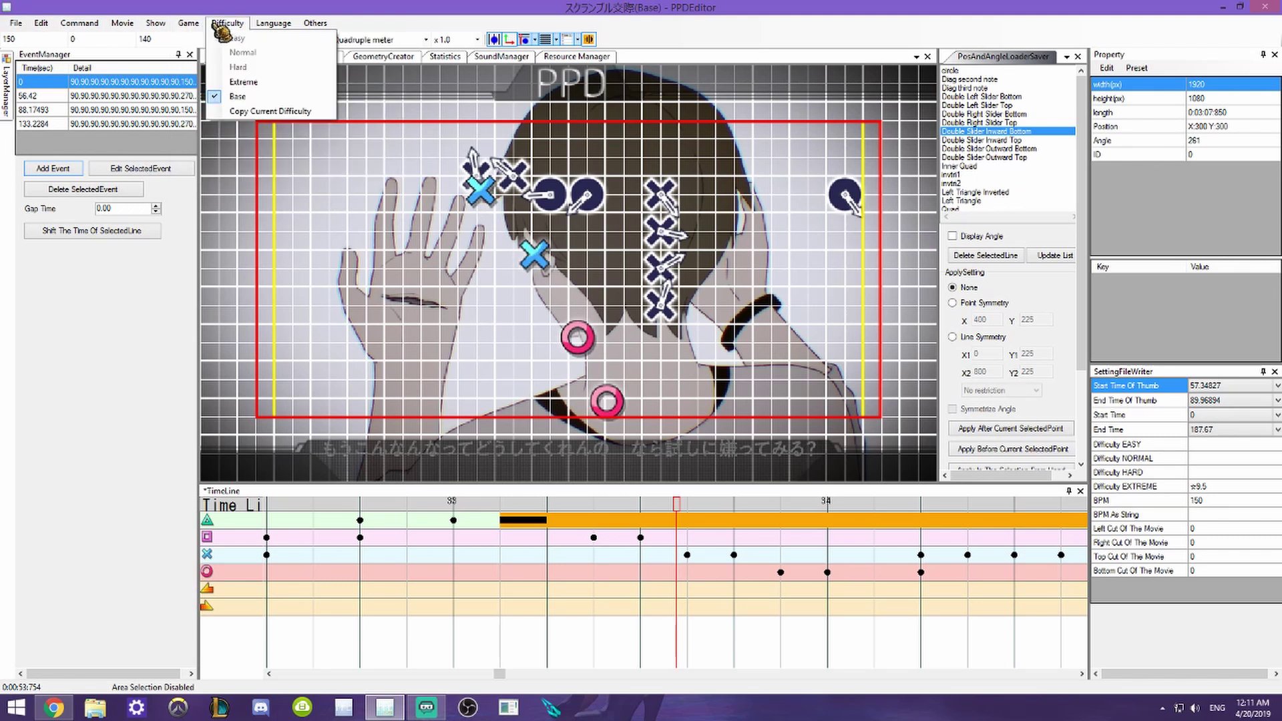
click(248, 112)
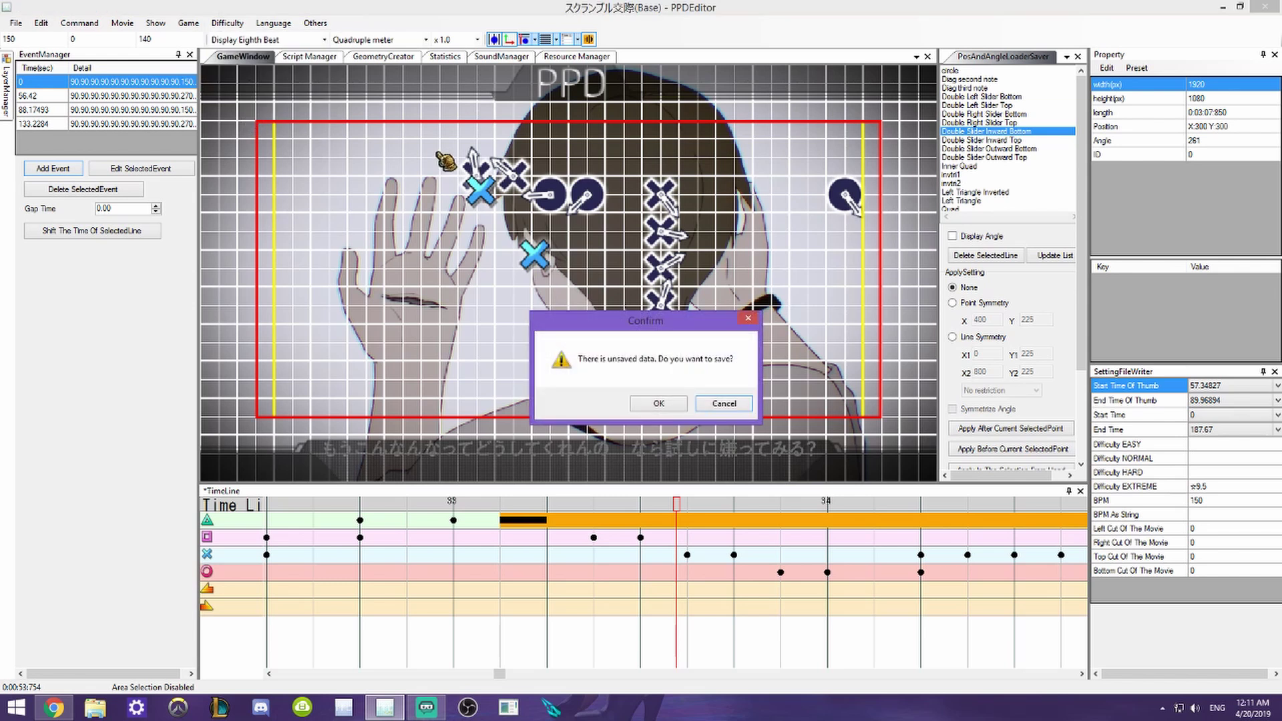
click(722, 404)
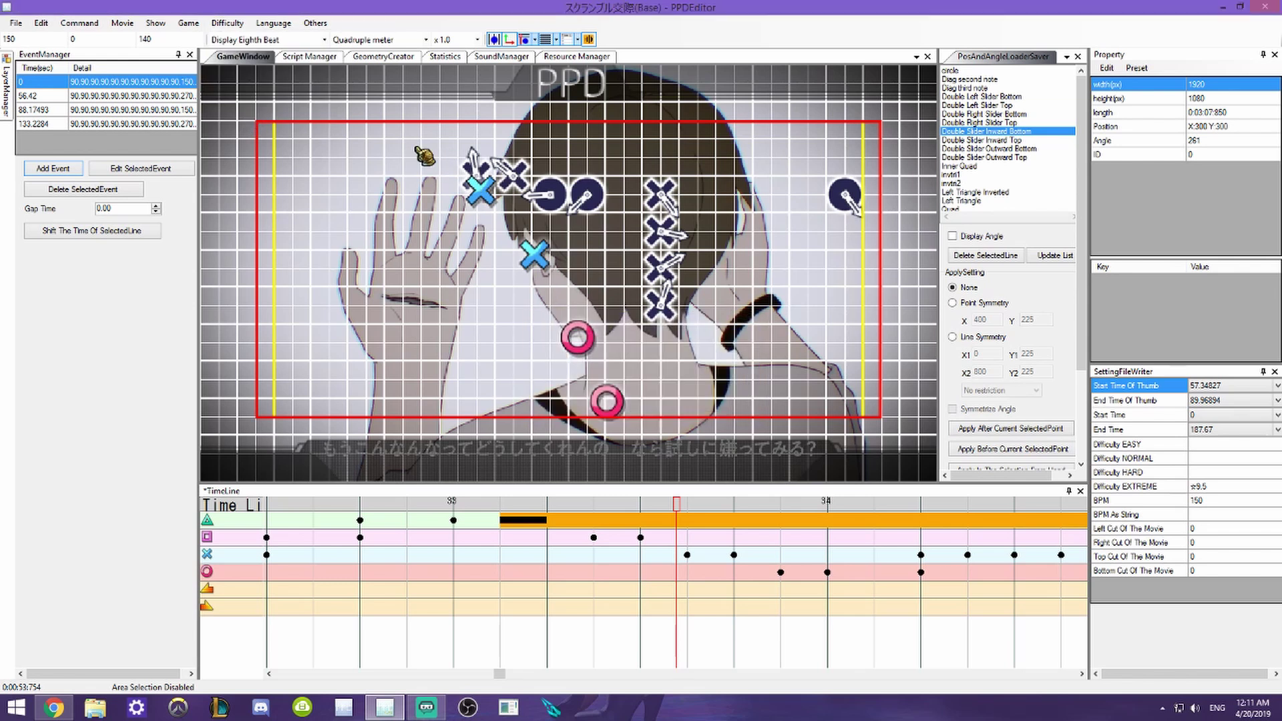
click(227, 22)
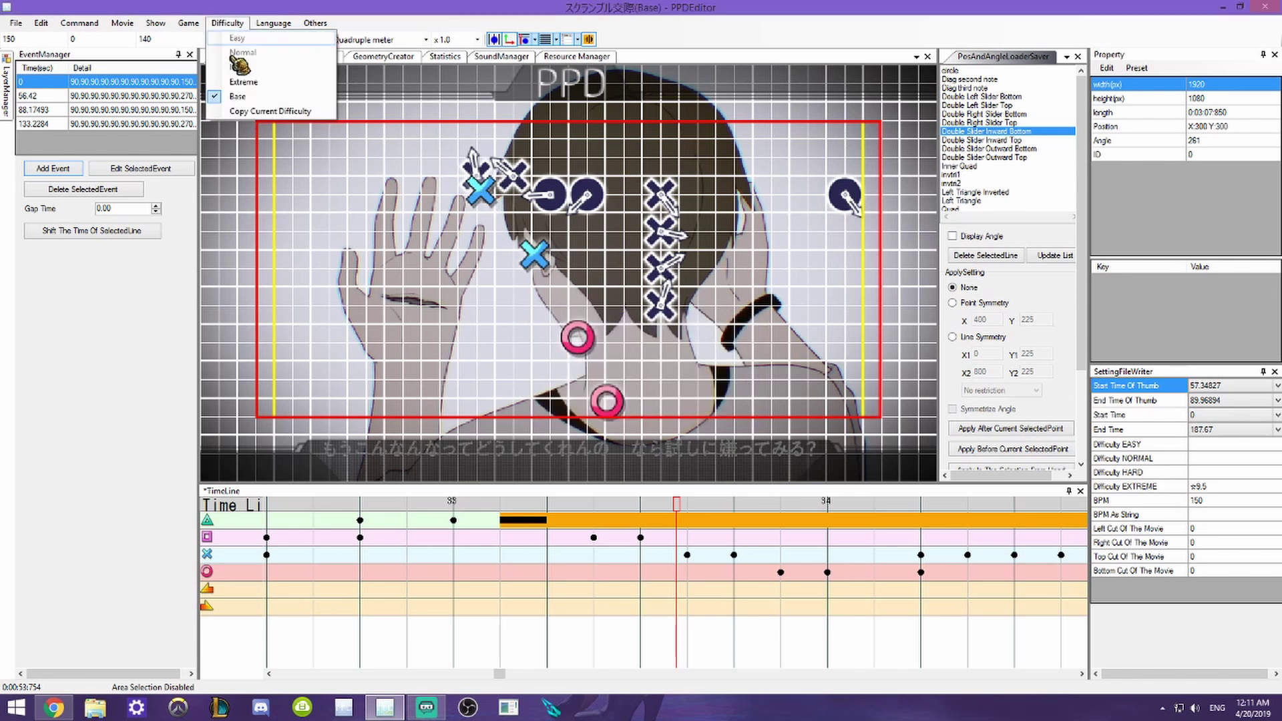
click(425, 117)
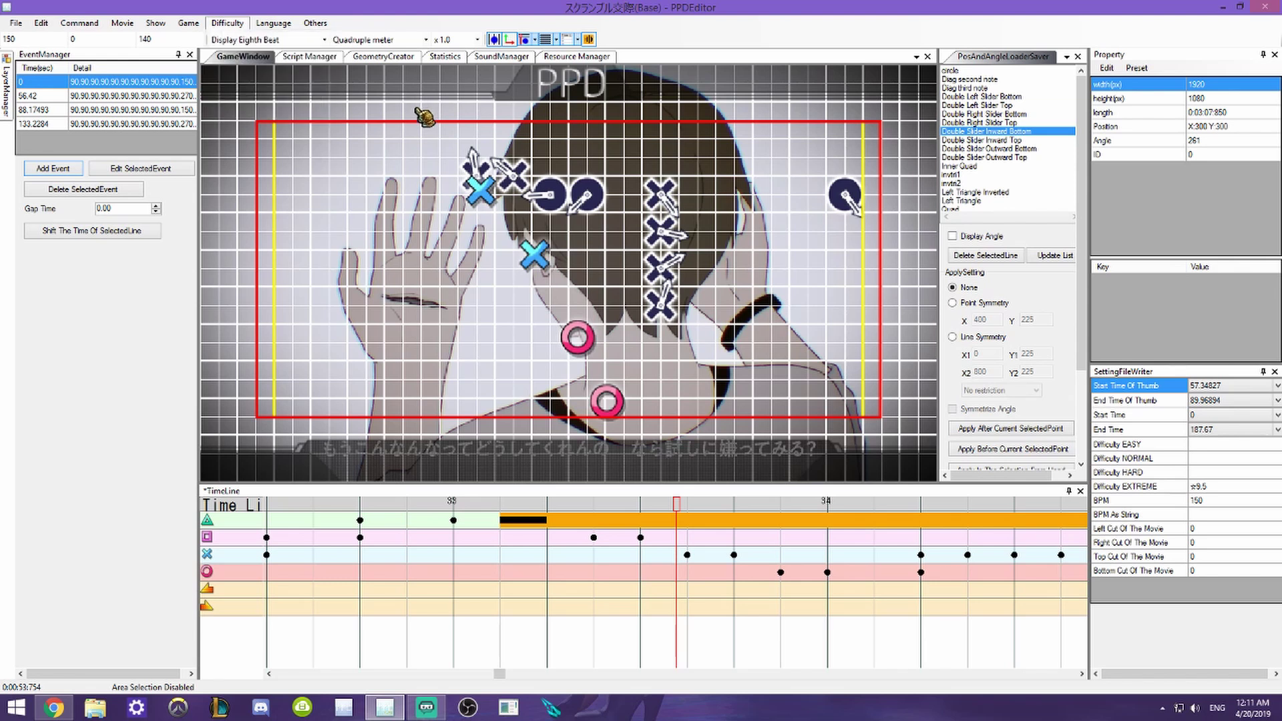
Publish the chart from the File menu without saving, then open File Explorer
click(189, 24)
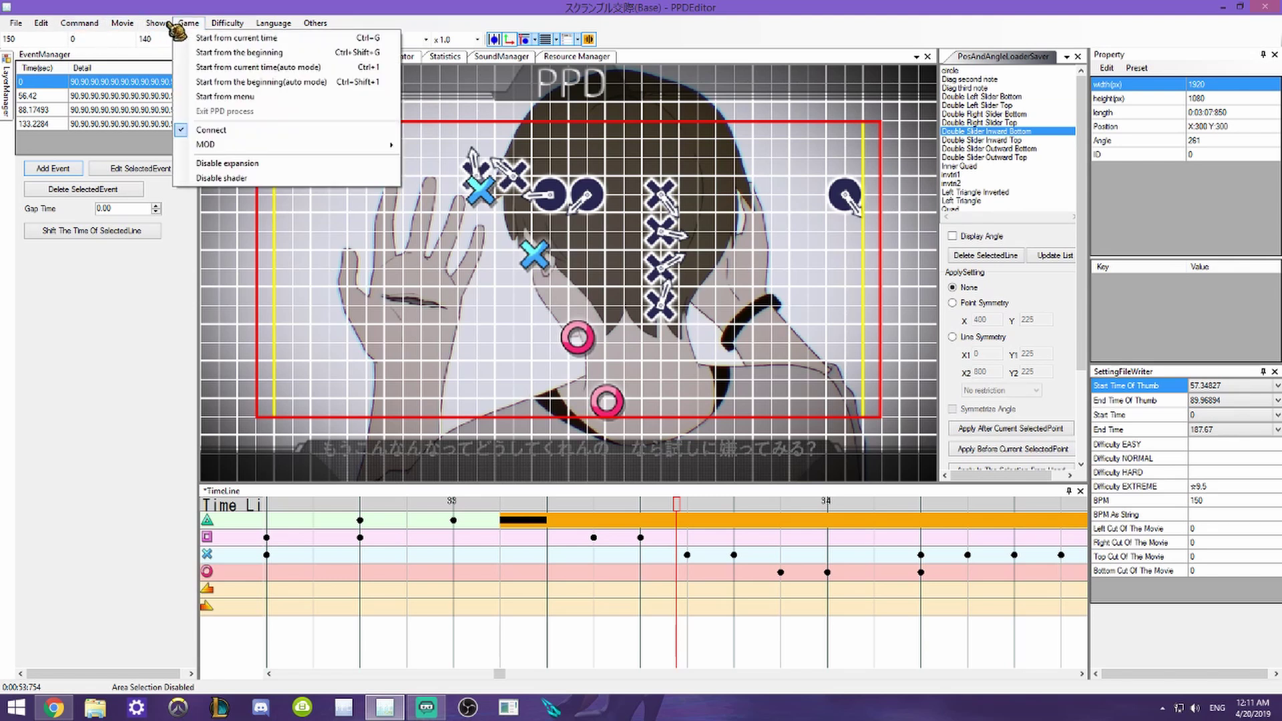
mouse_move(13, 26)
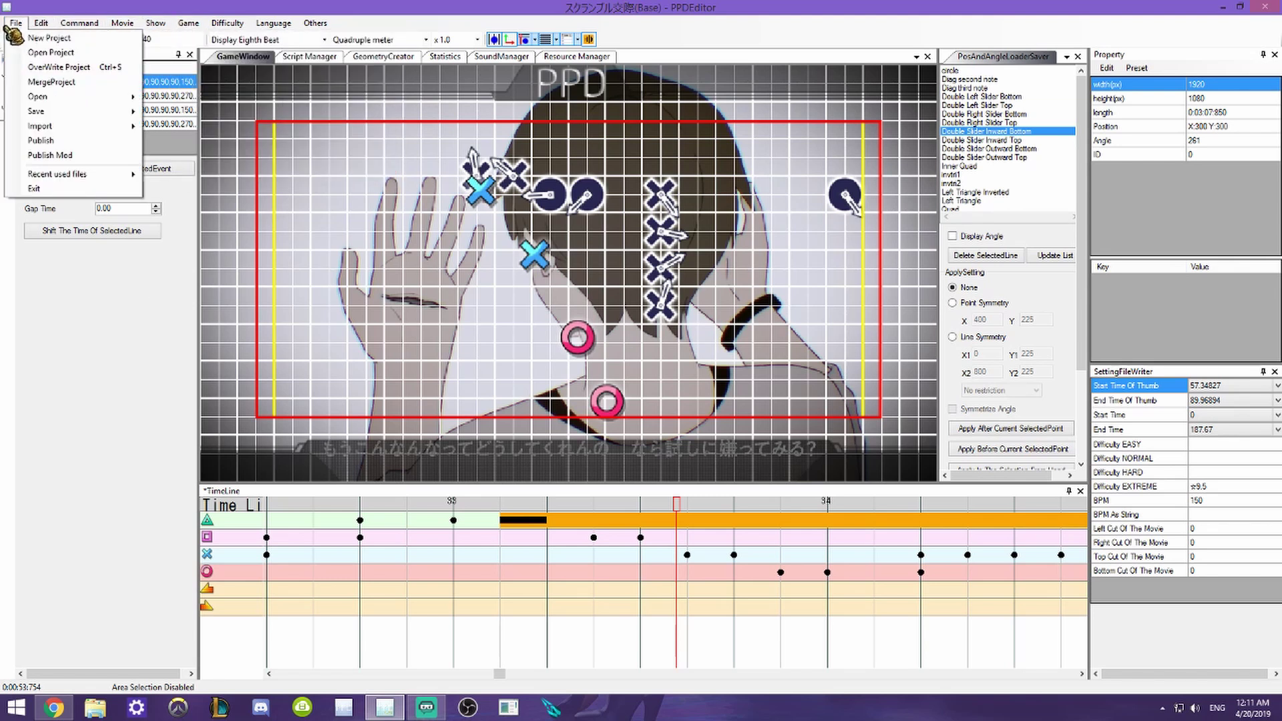
click(81, 142)
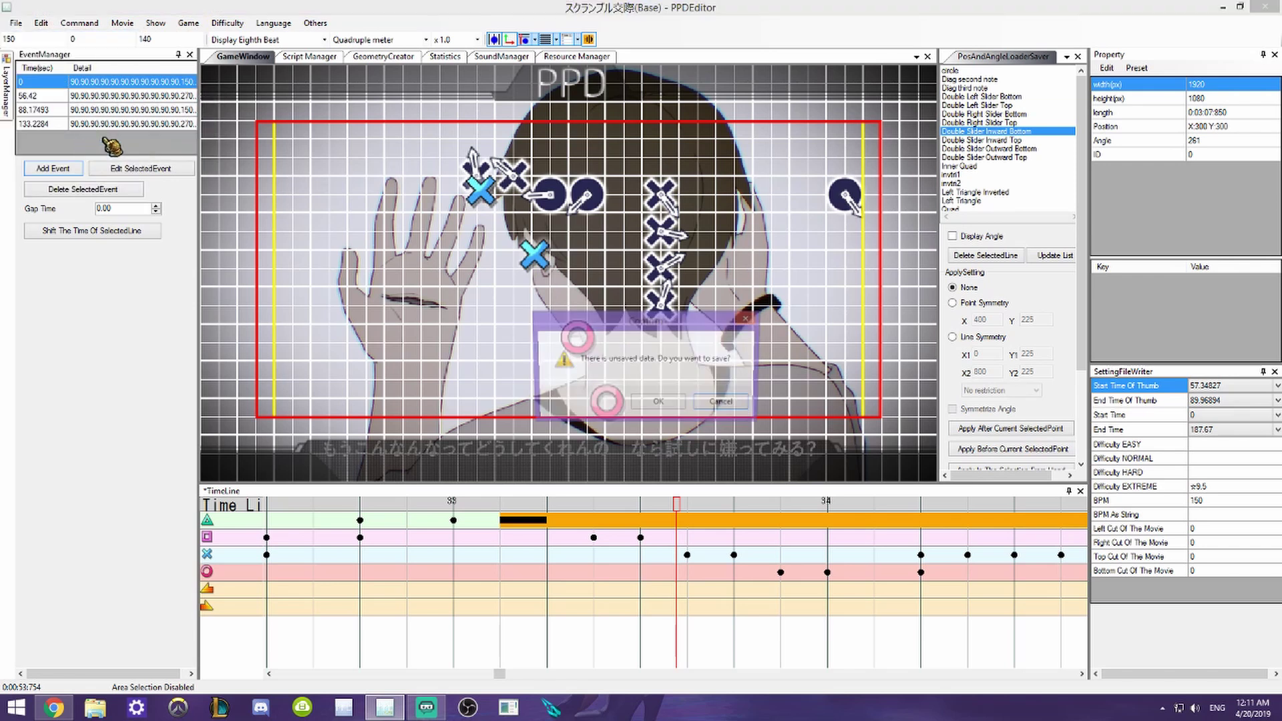
click(723, 406)
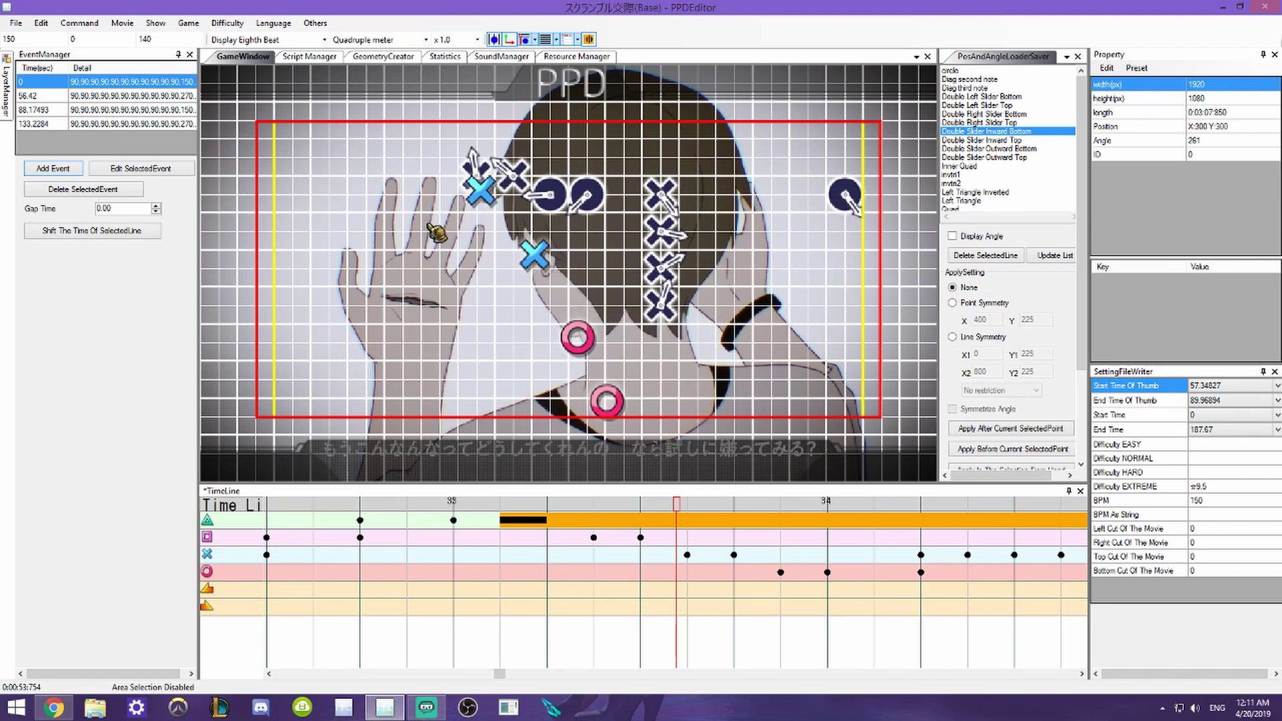
click(95, 707)
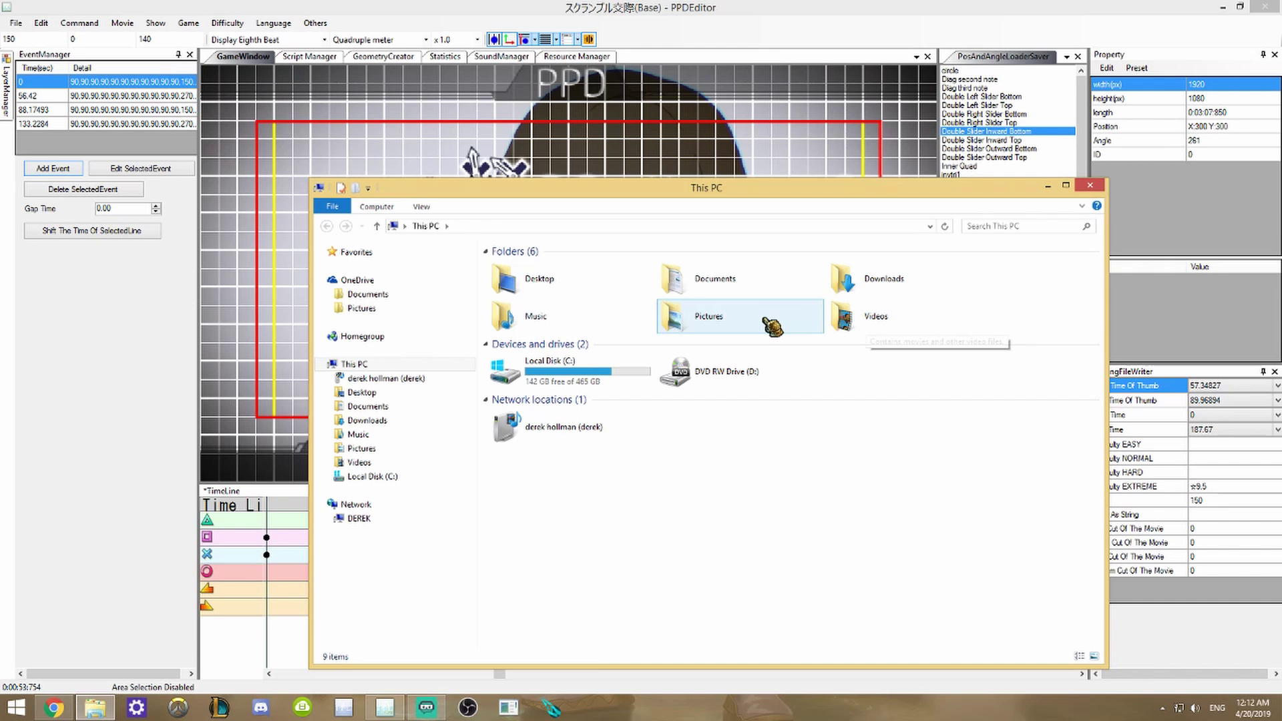
Navigate to C:\KHC\PPD\publish, backing out of the Projects folder on the way
double_click(608, 366)
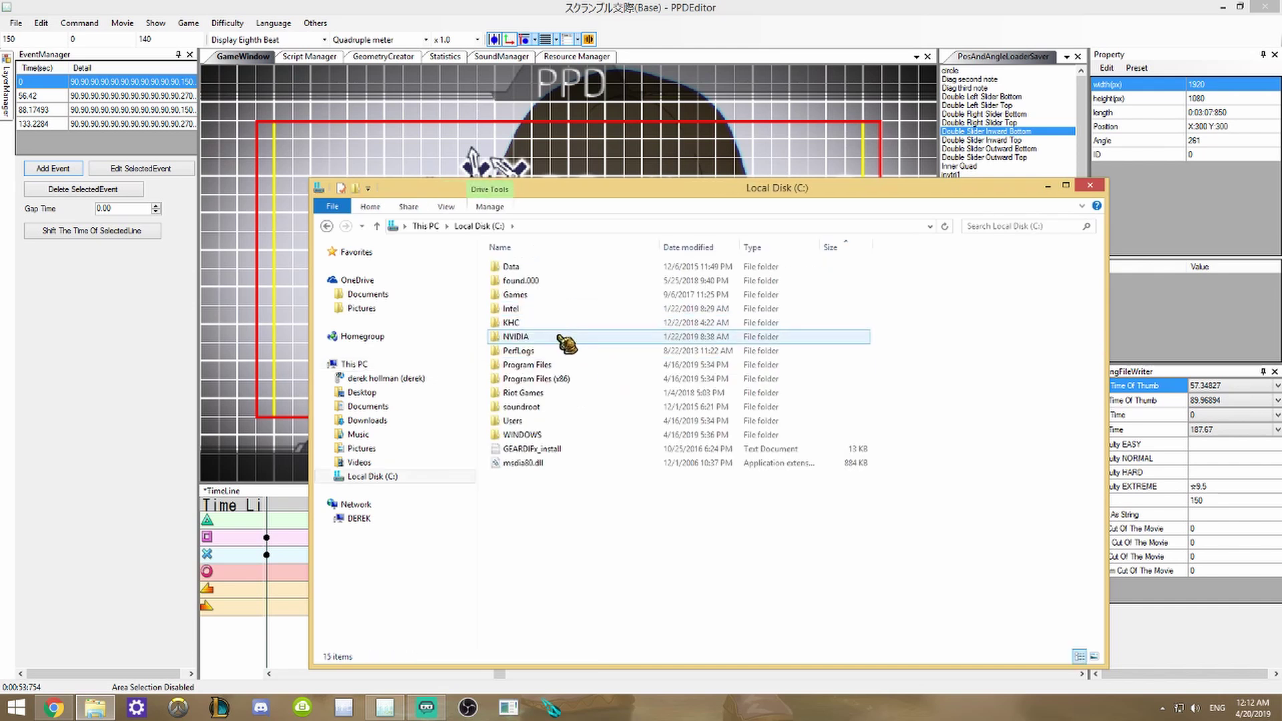
double_click(588, 322)
double_click(568, 288)
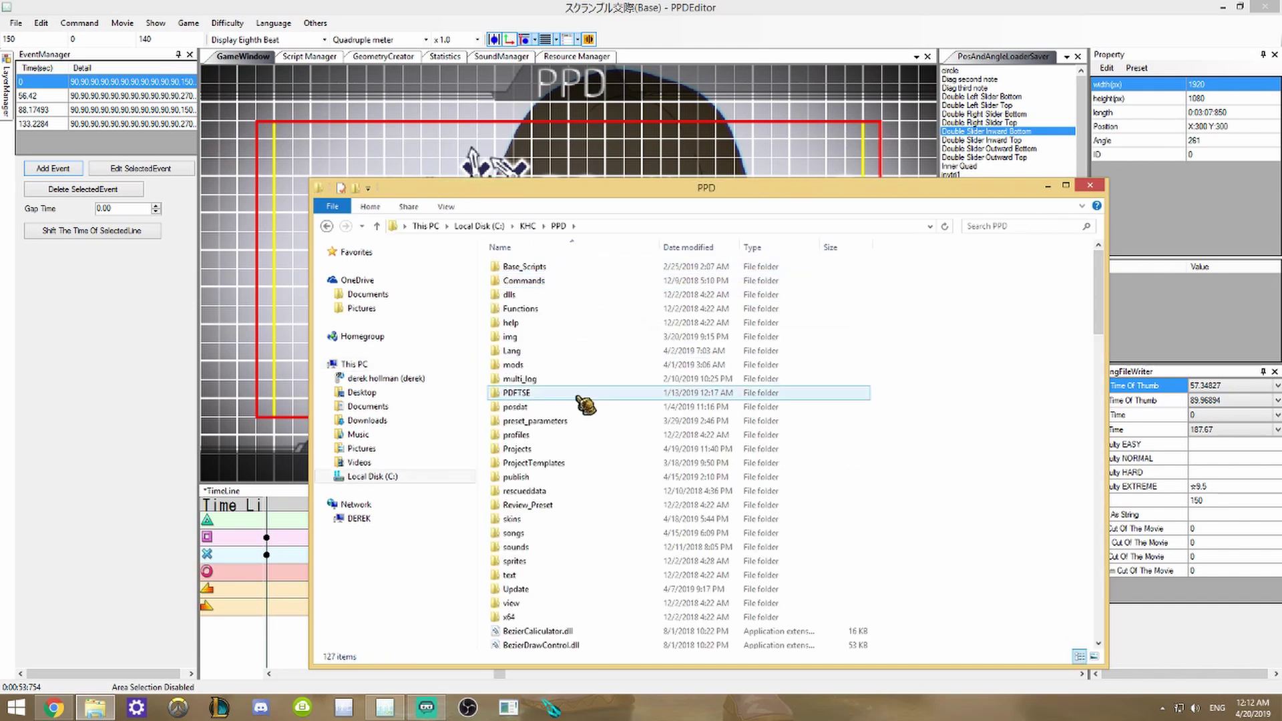
scroll(601, 404, down, 8)
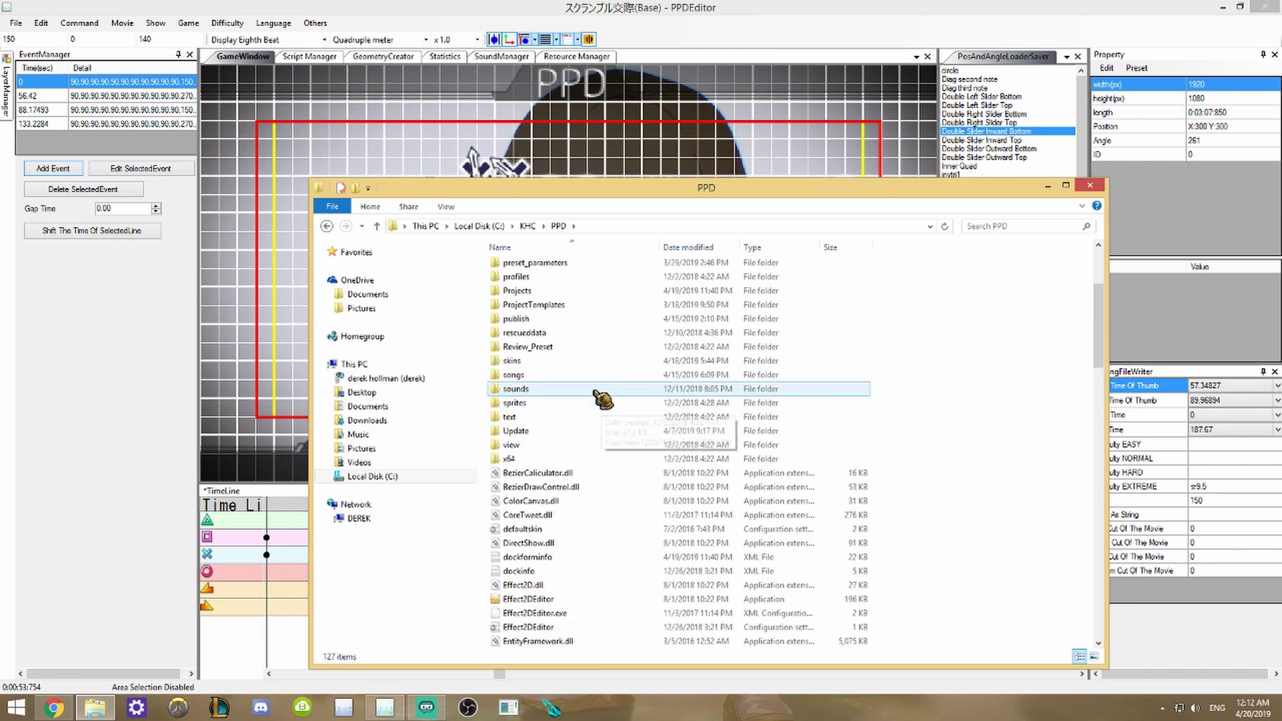
scroll(605, 400, up, 2)
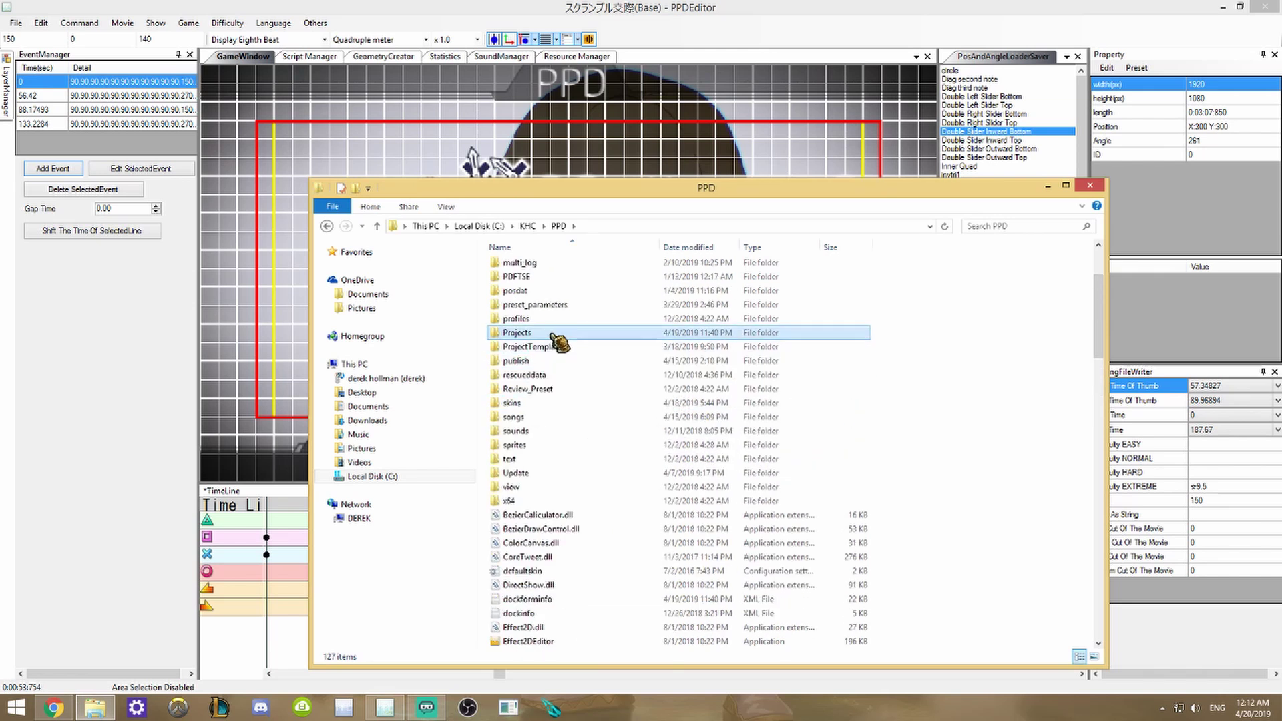
double_click(561, 334)
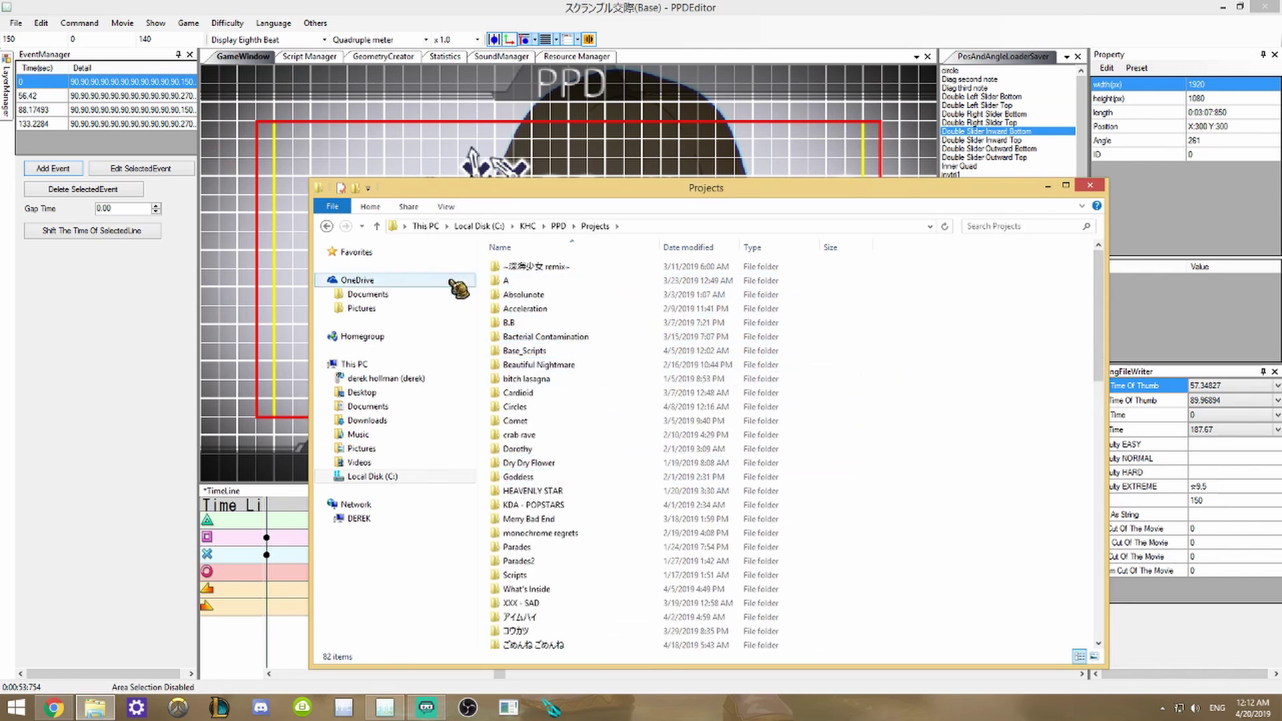
click(327, 226)
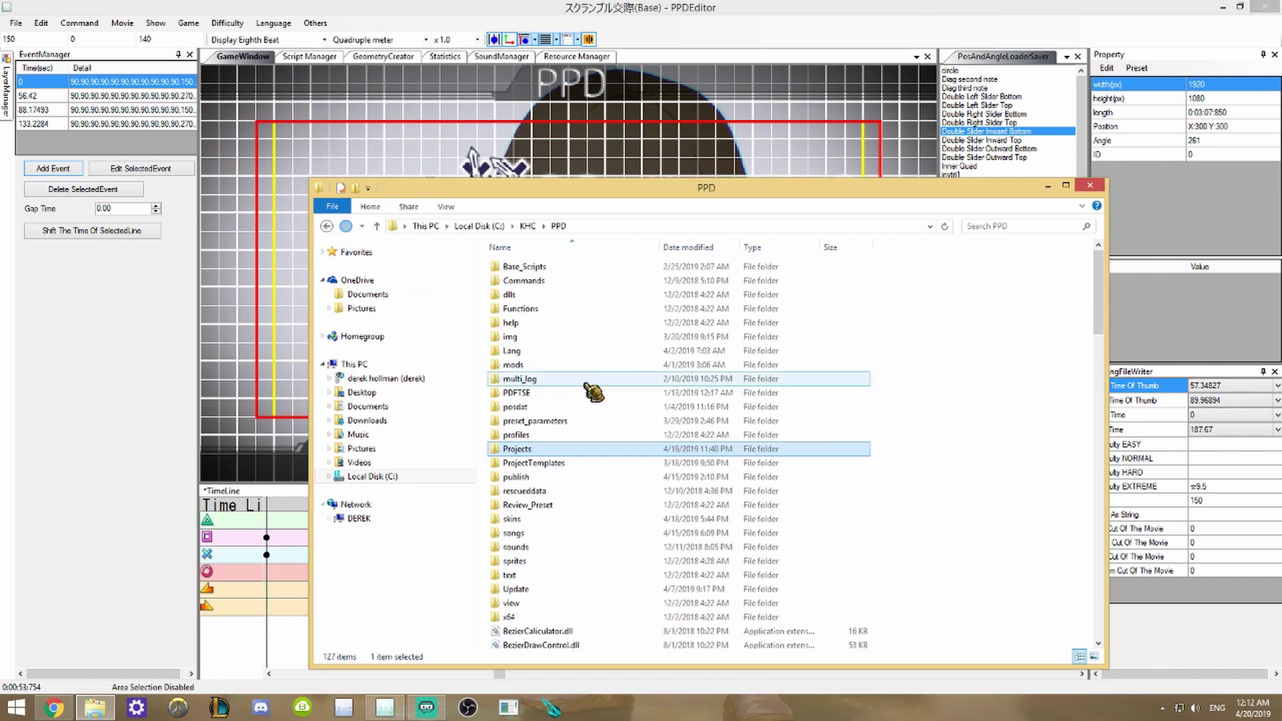
double_click(591, 480)
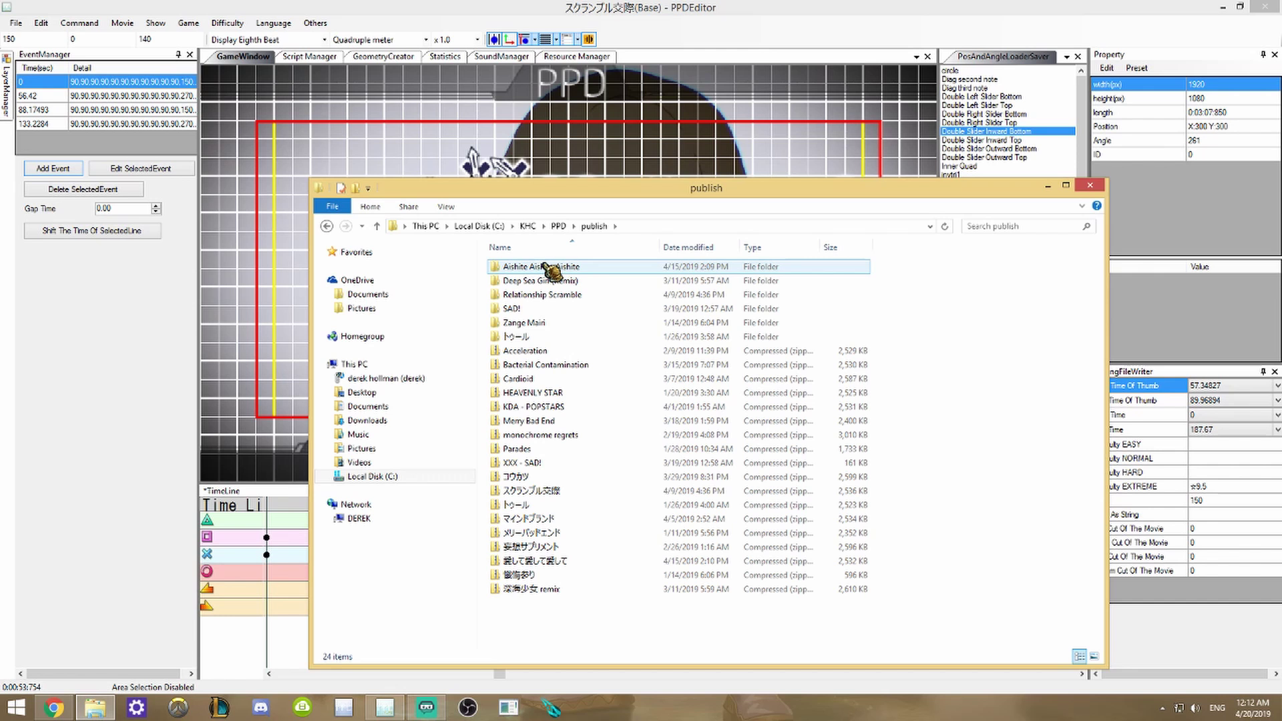
Create a new compressed zipped folder in the publish folder
right_click(1049, 390)
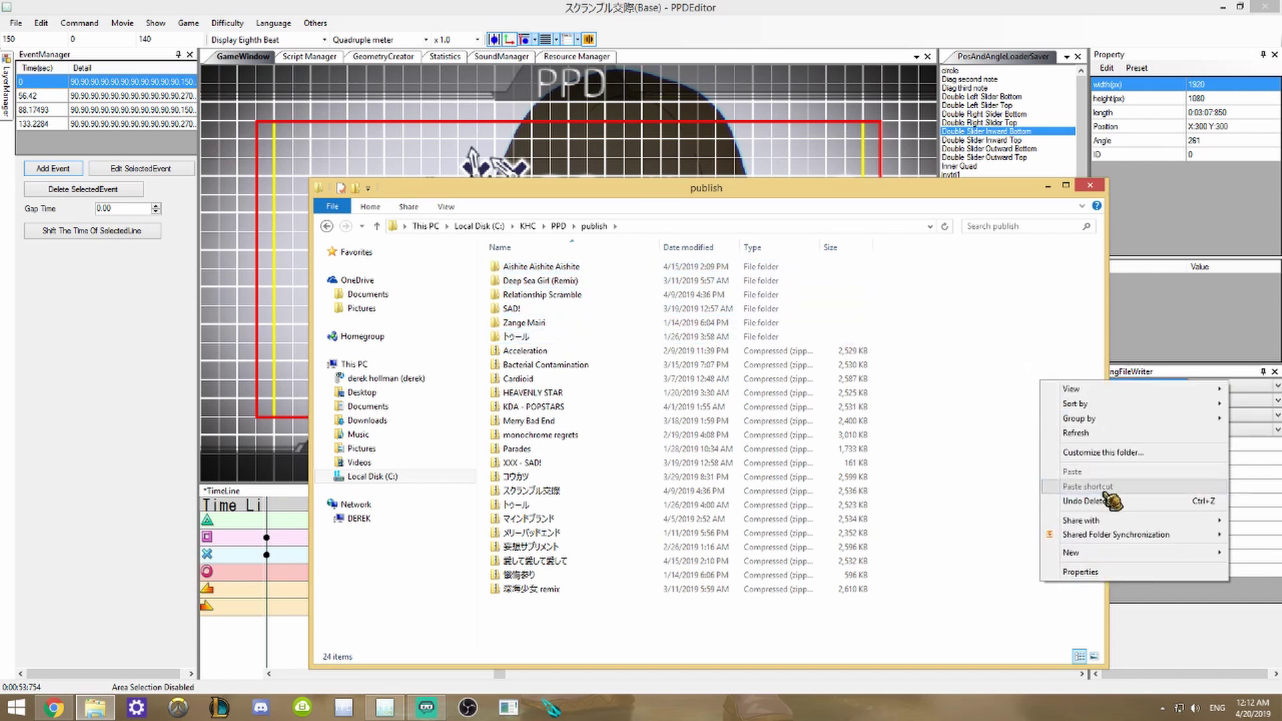
mouse_move(1128, 553)
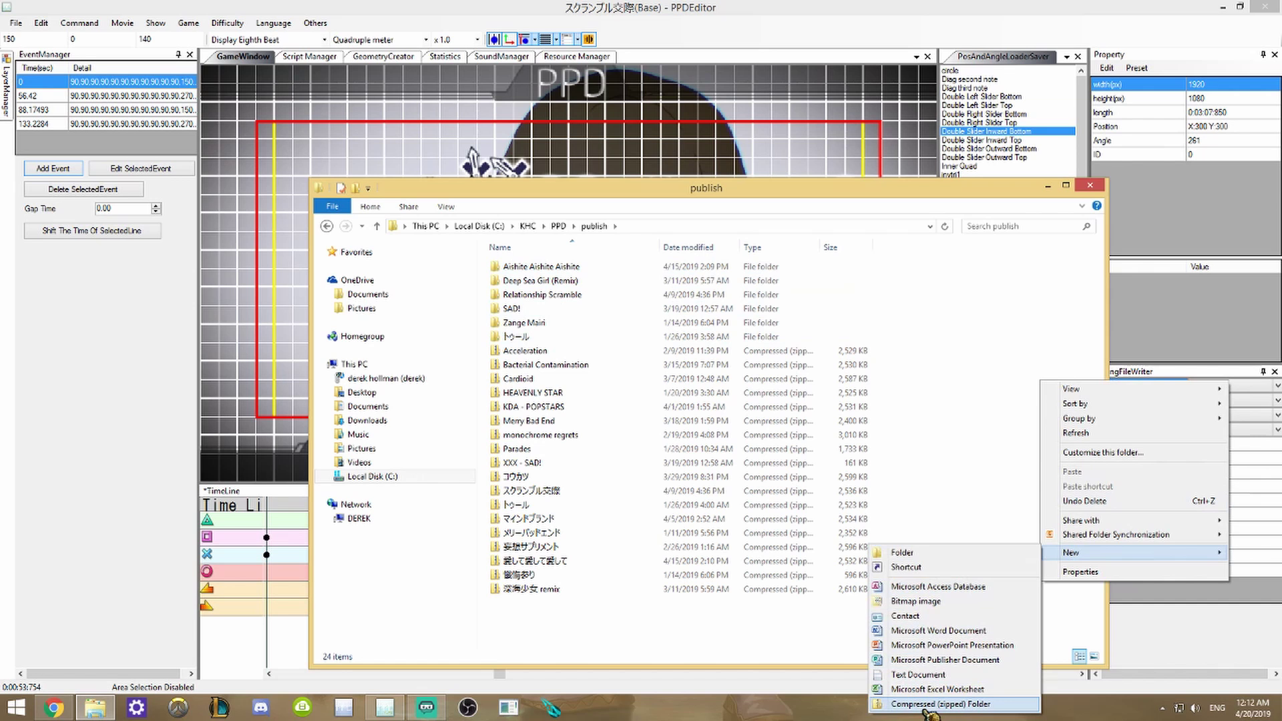
click(970, 414)
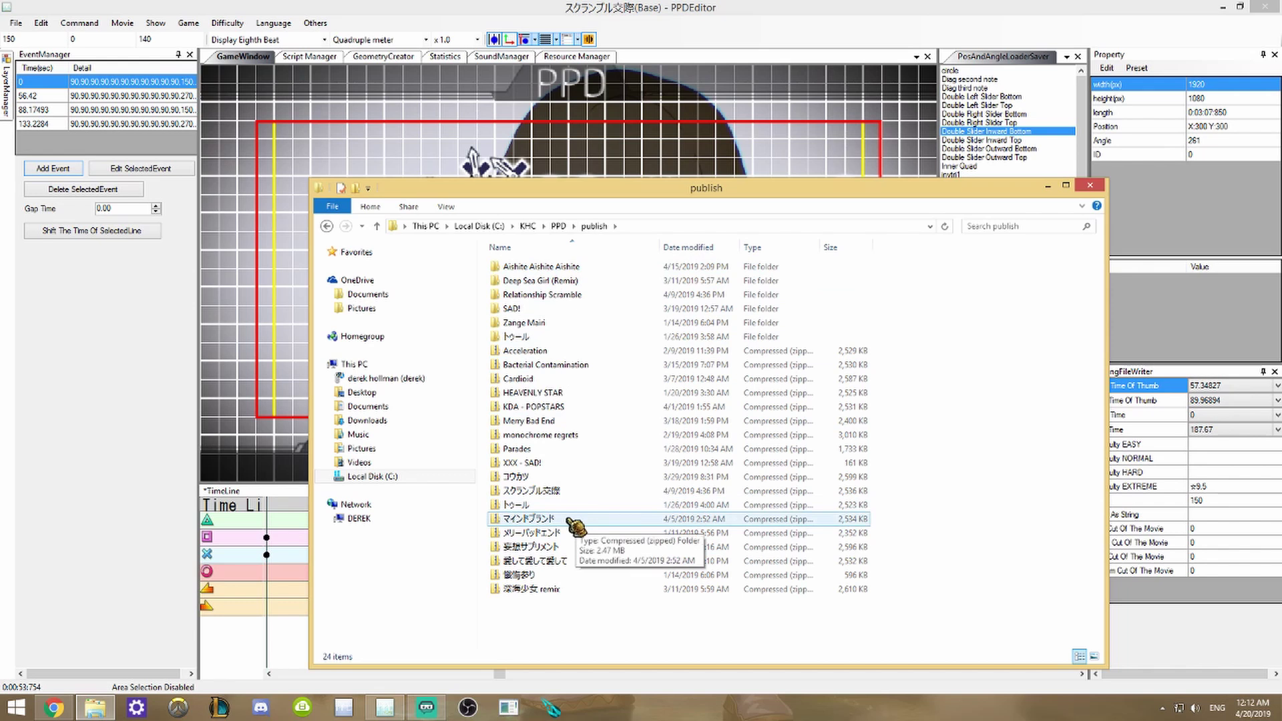
Close the publish window and open the PPD website's Upload Score page from the account menu
click(1091, 187)
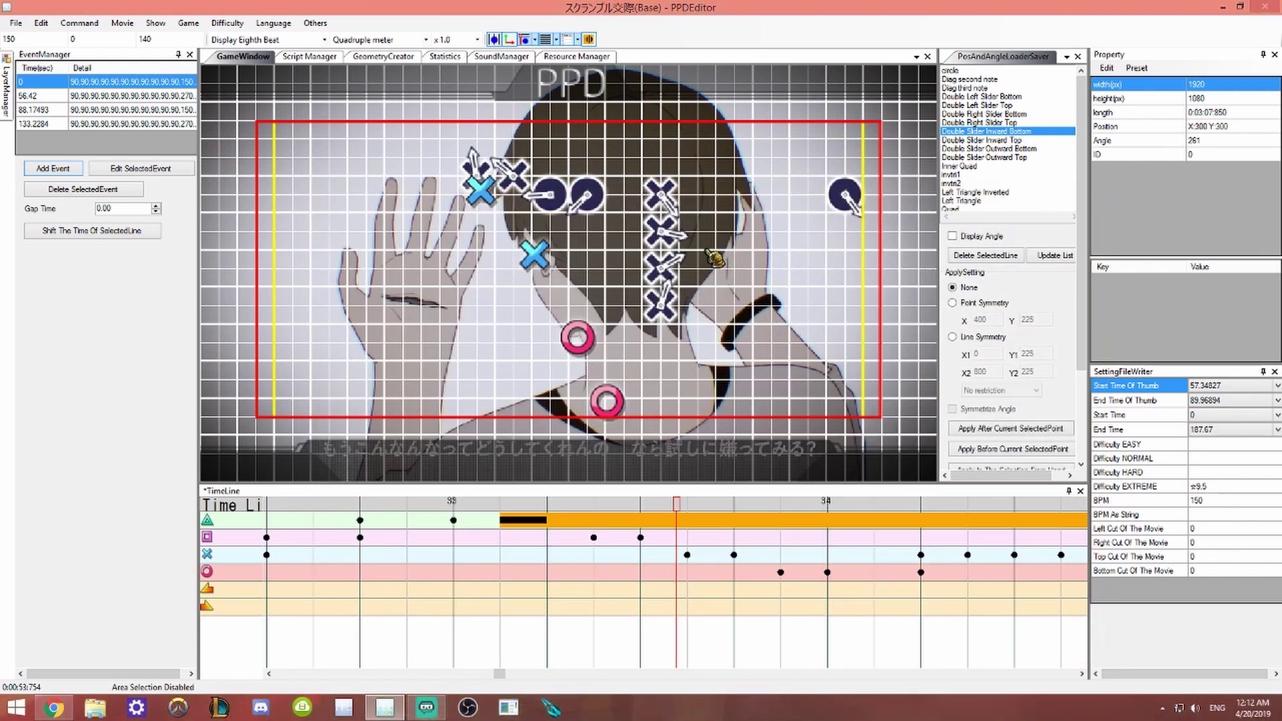
click(53, 708)
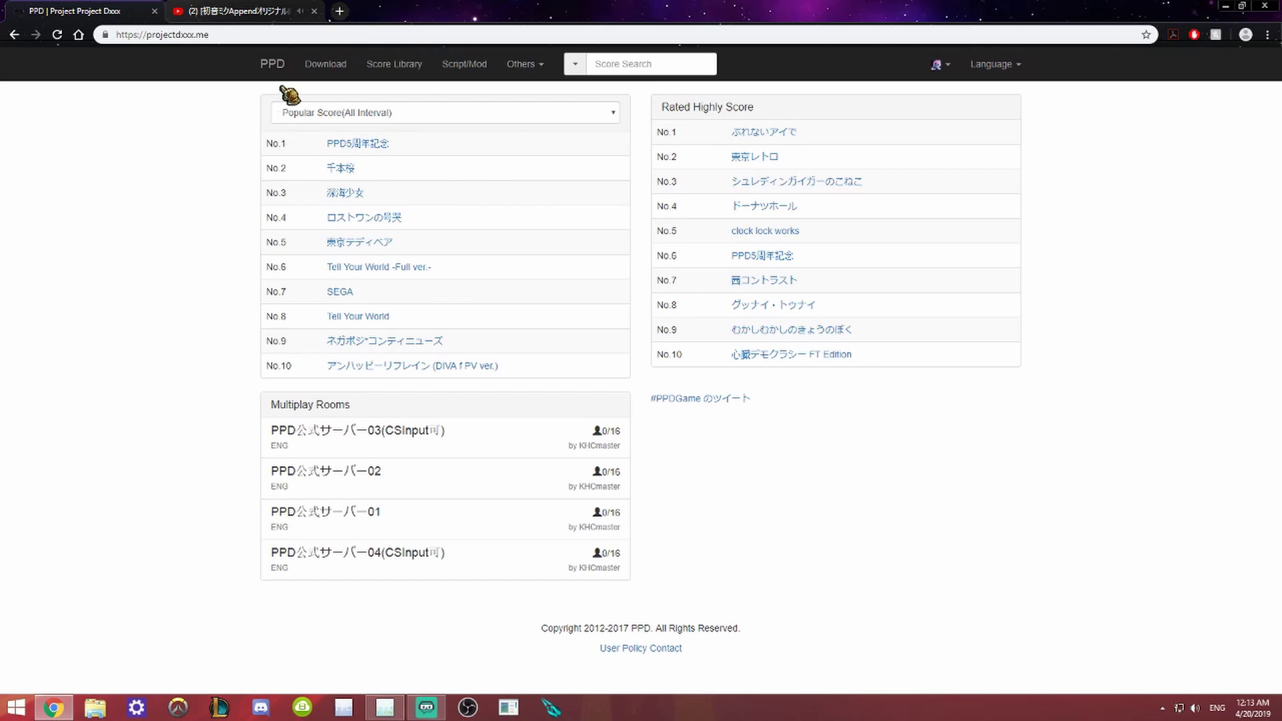
click(943, 66)
click(882, 123)
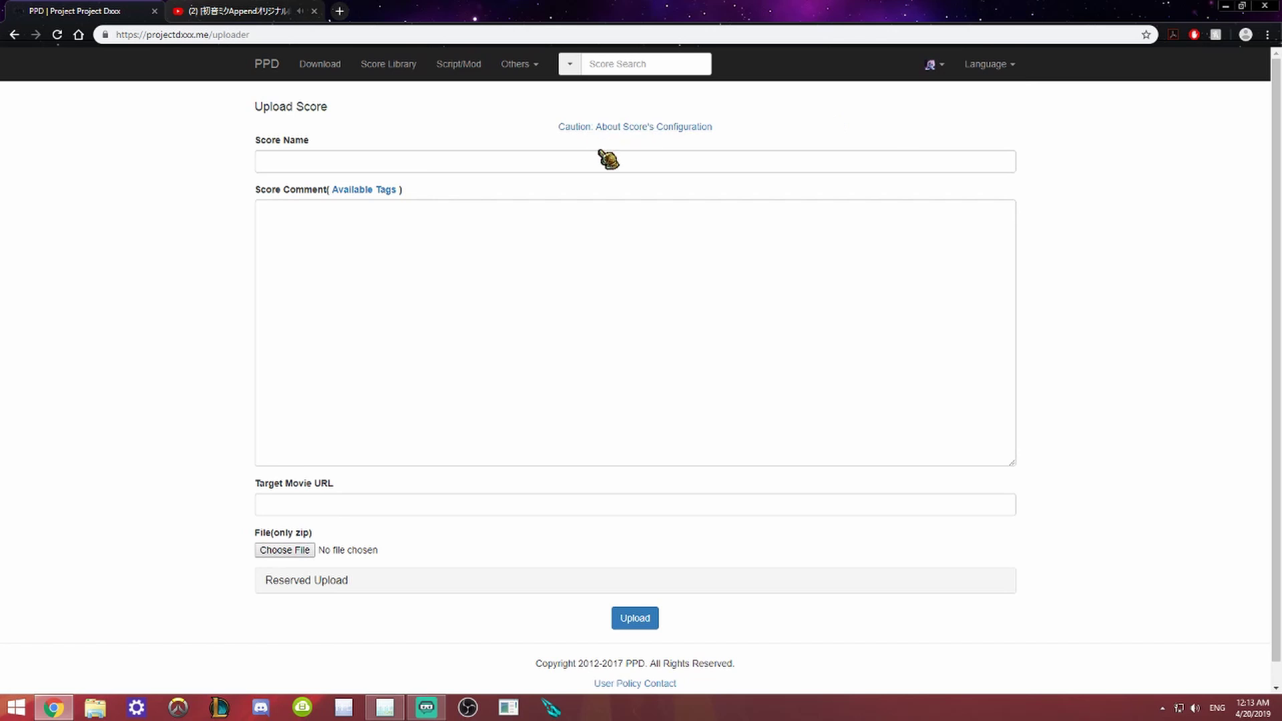
click(496, 162)
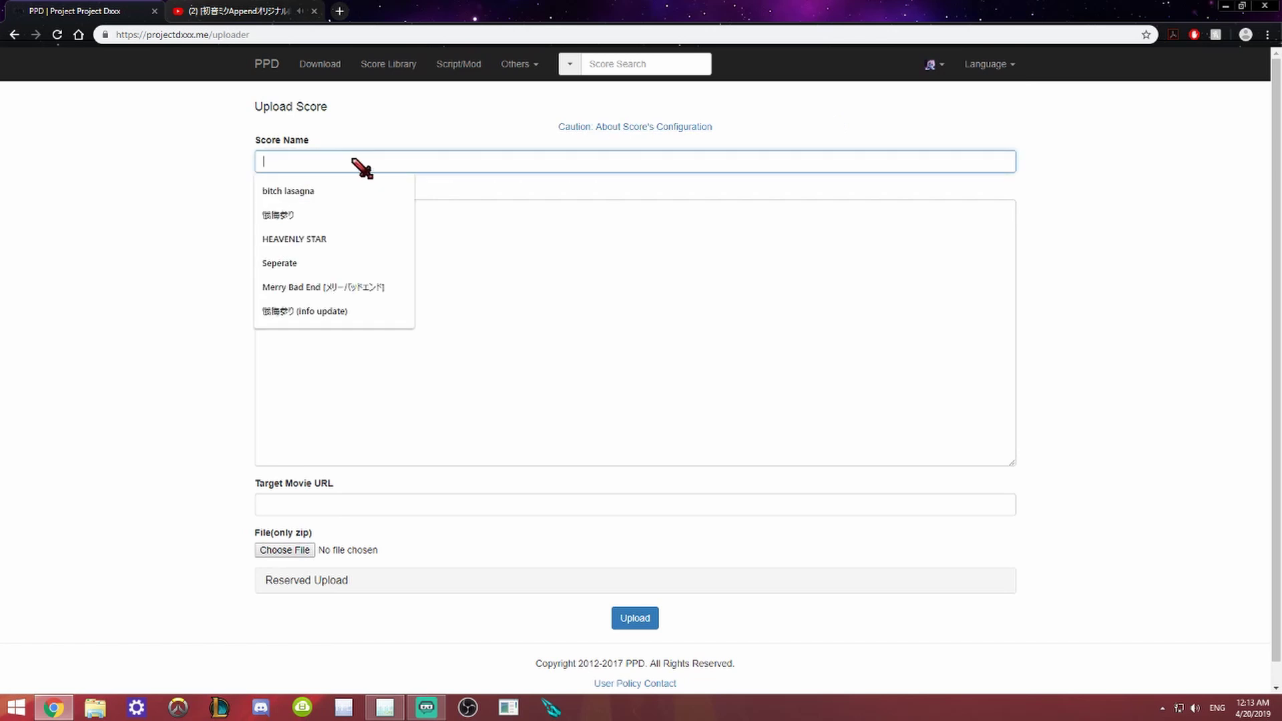
click(434, 186)
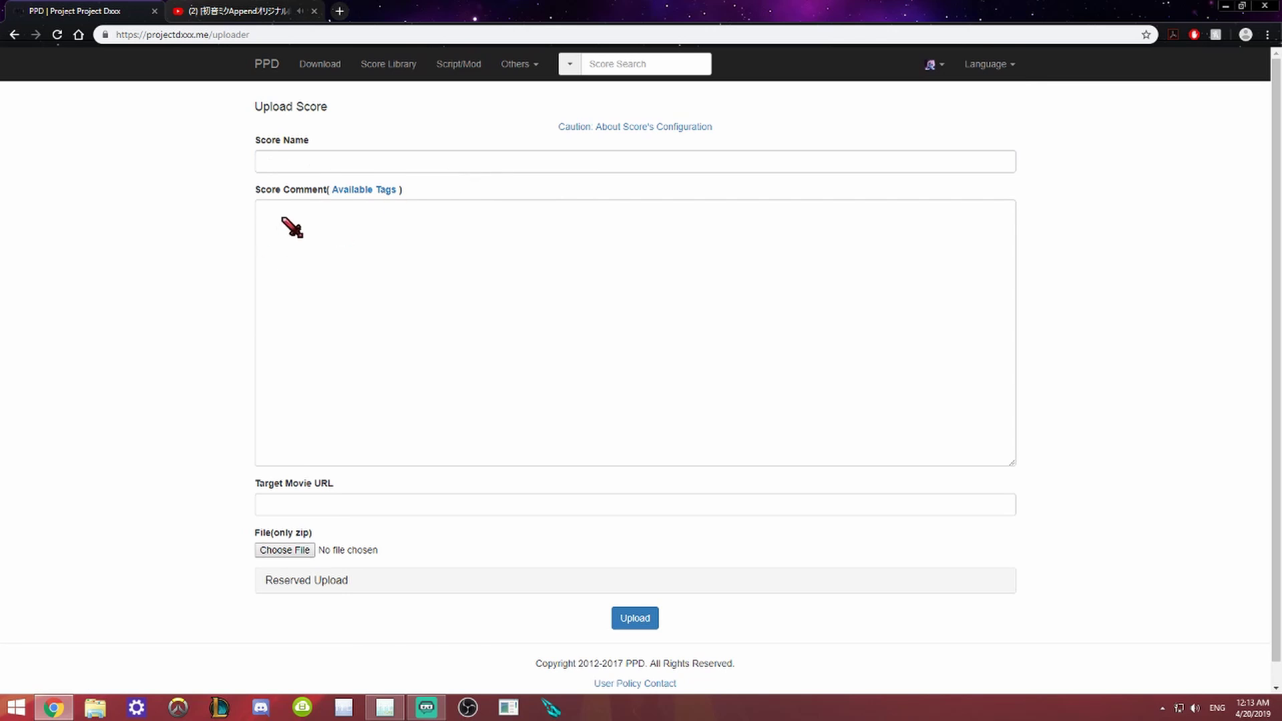
scroll(431, 294, down, 1)
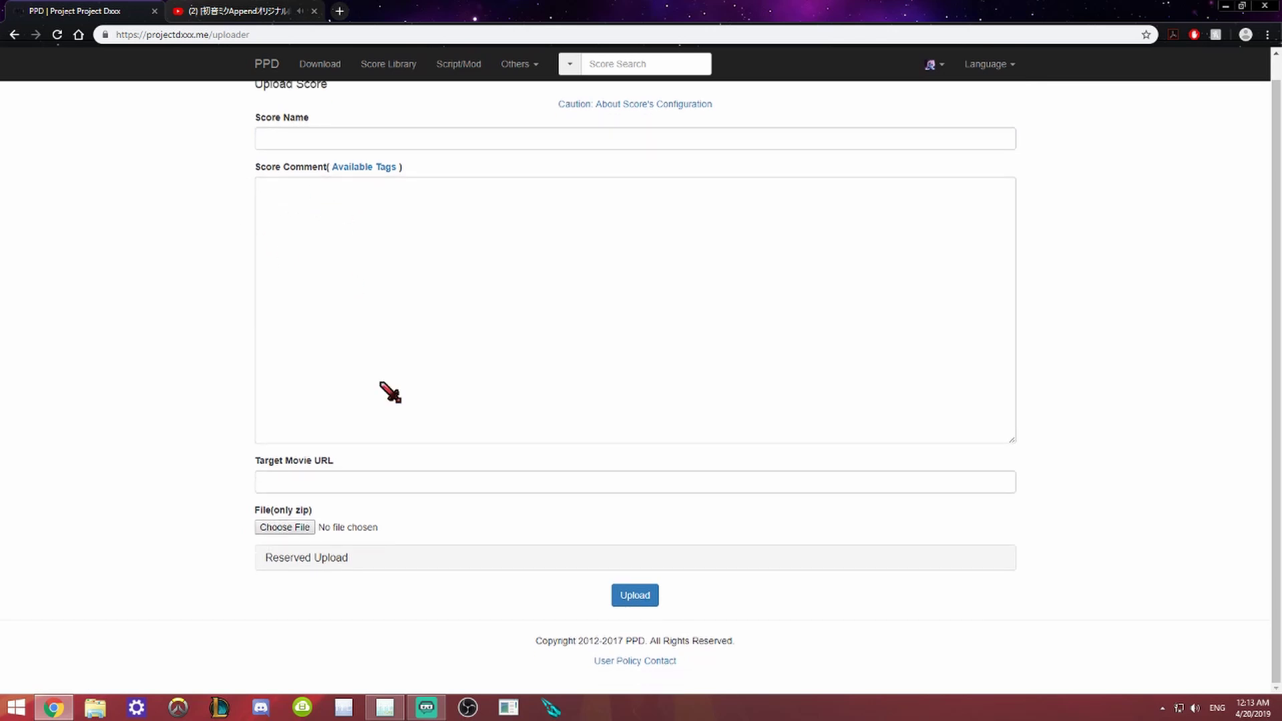
click(327, 484)
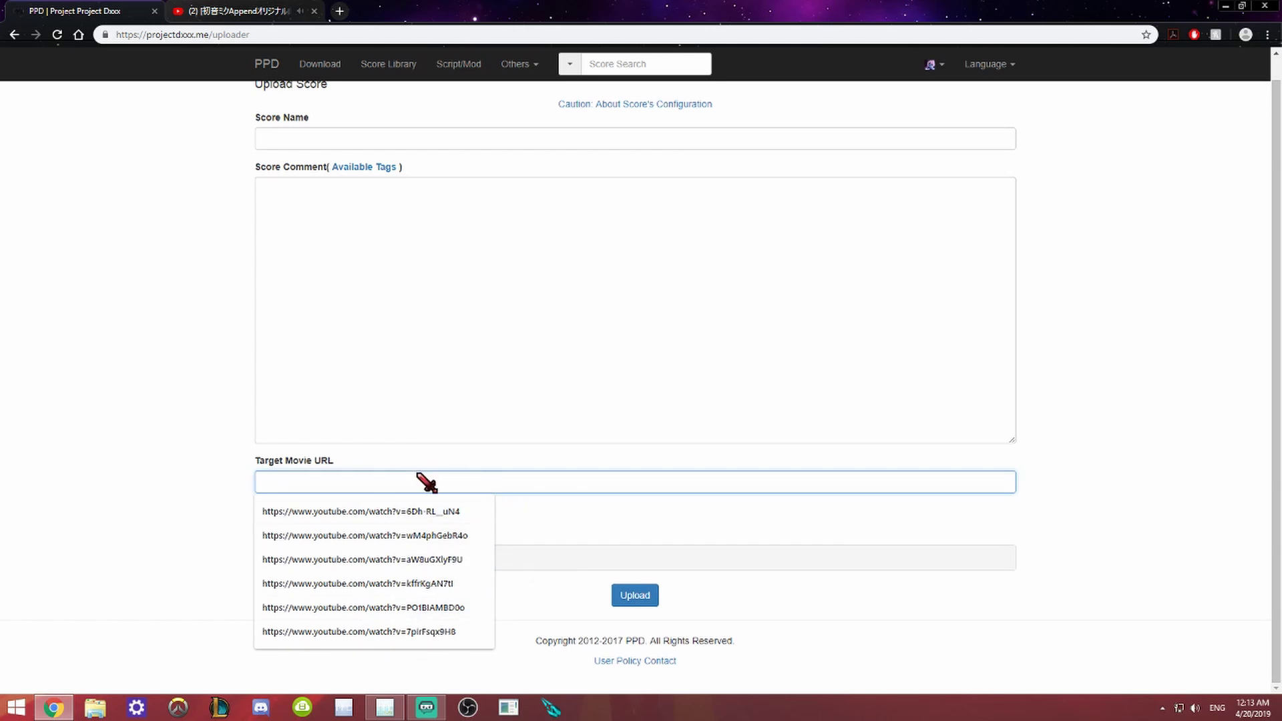
click(187, 385)
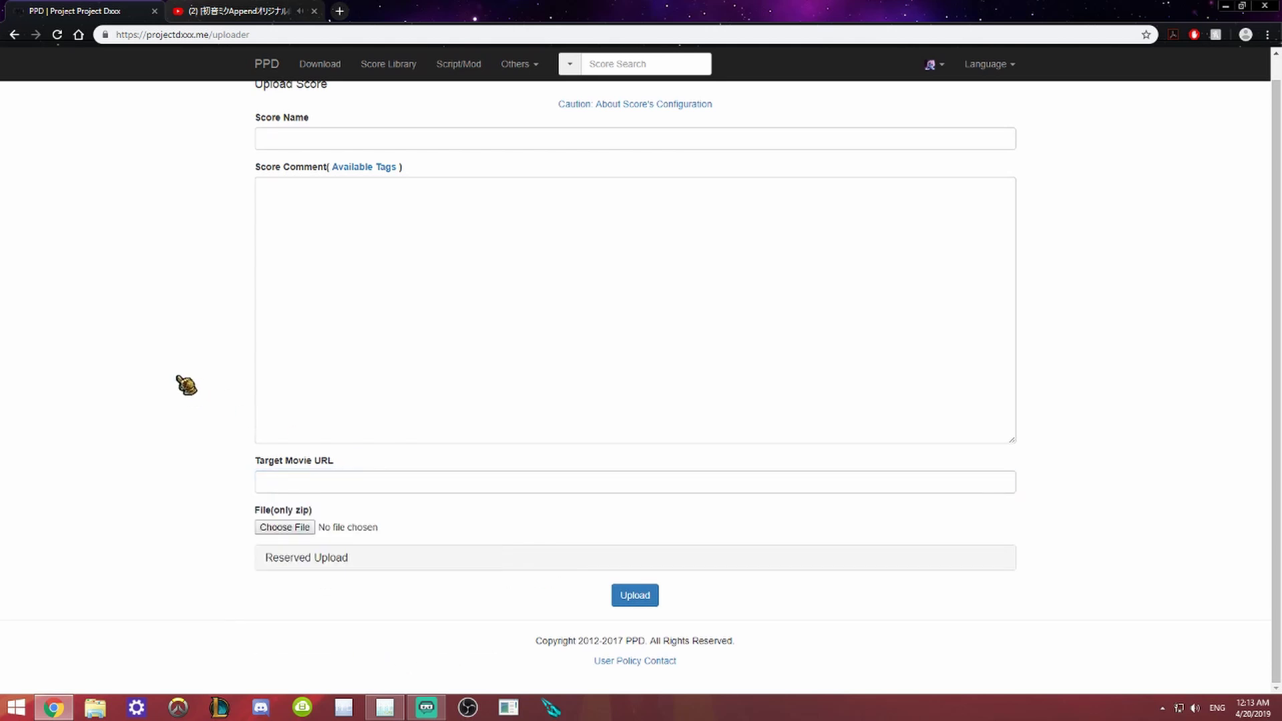
click(294, 530)
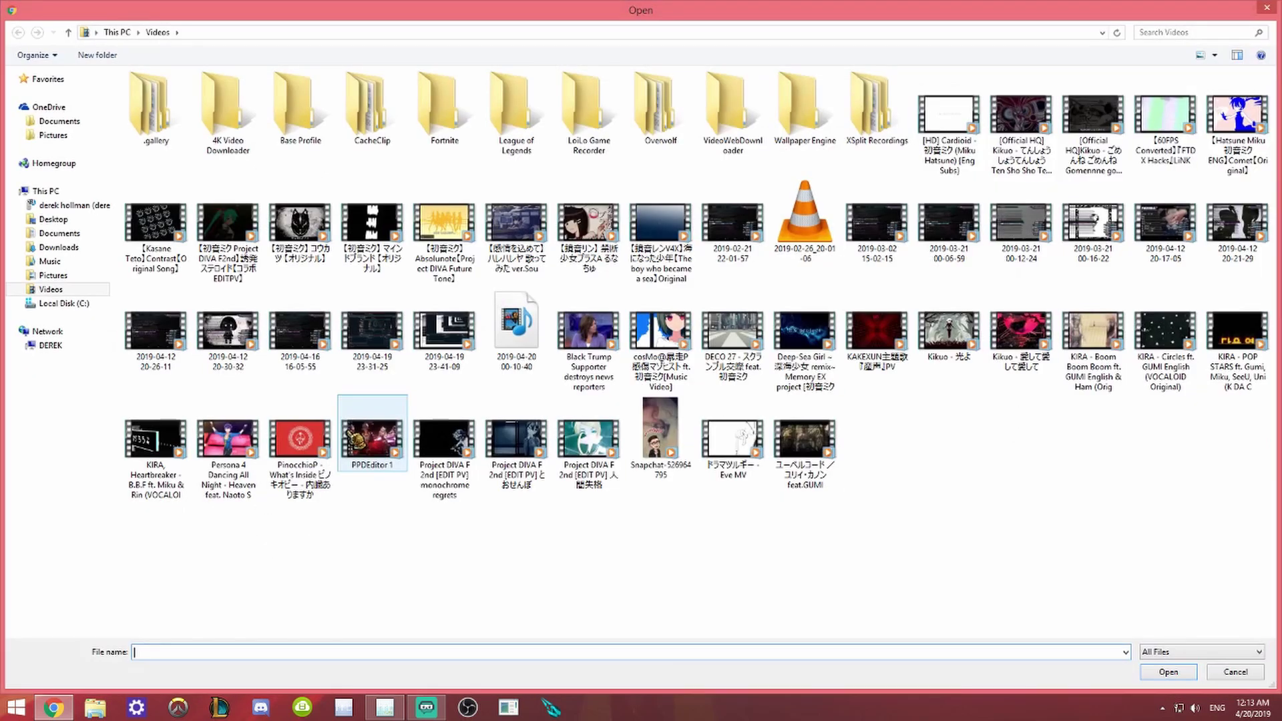
click(66, 302)
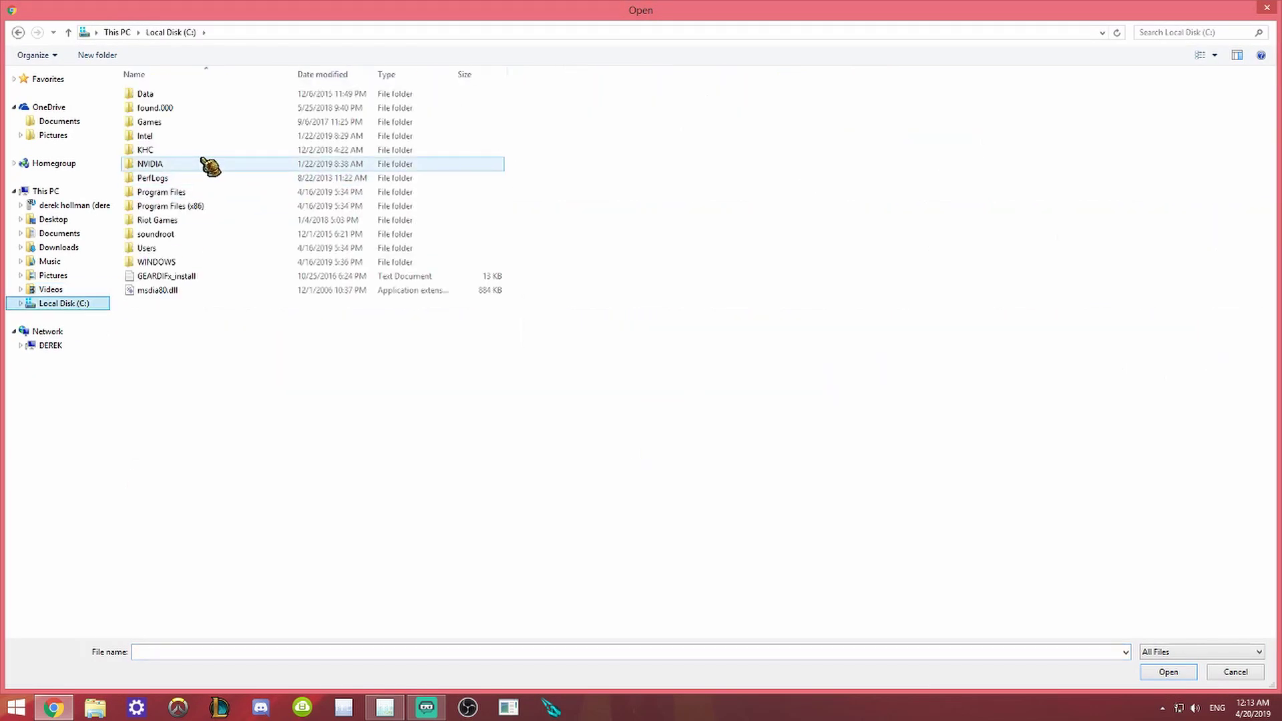
double_click(233, 165)
double_click(204, 108)
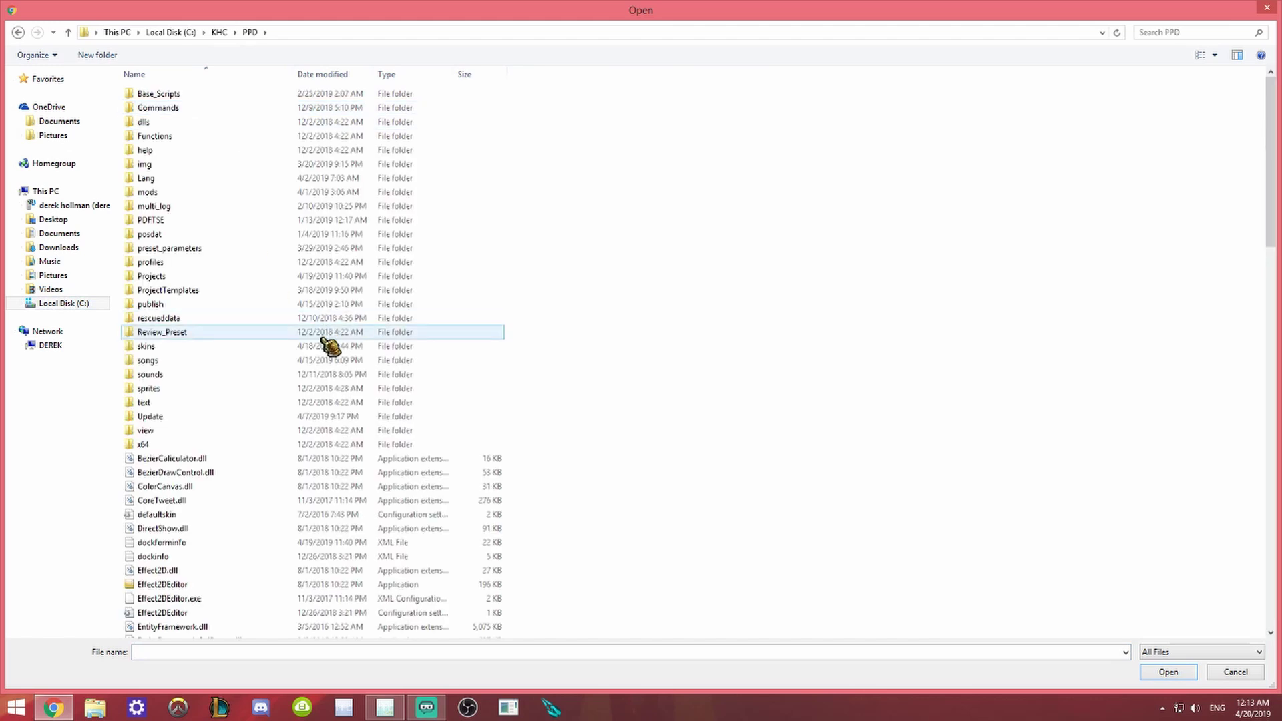
double_click(174, 308)
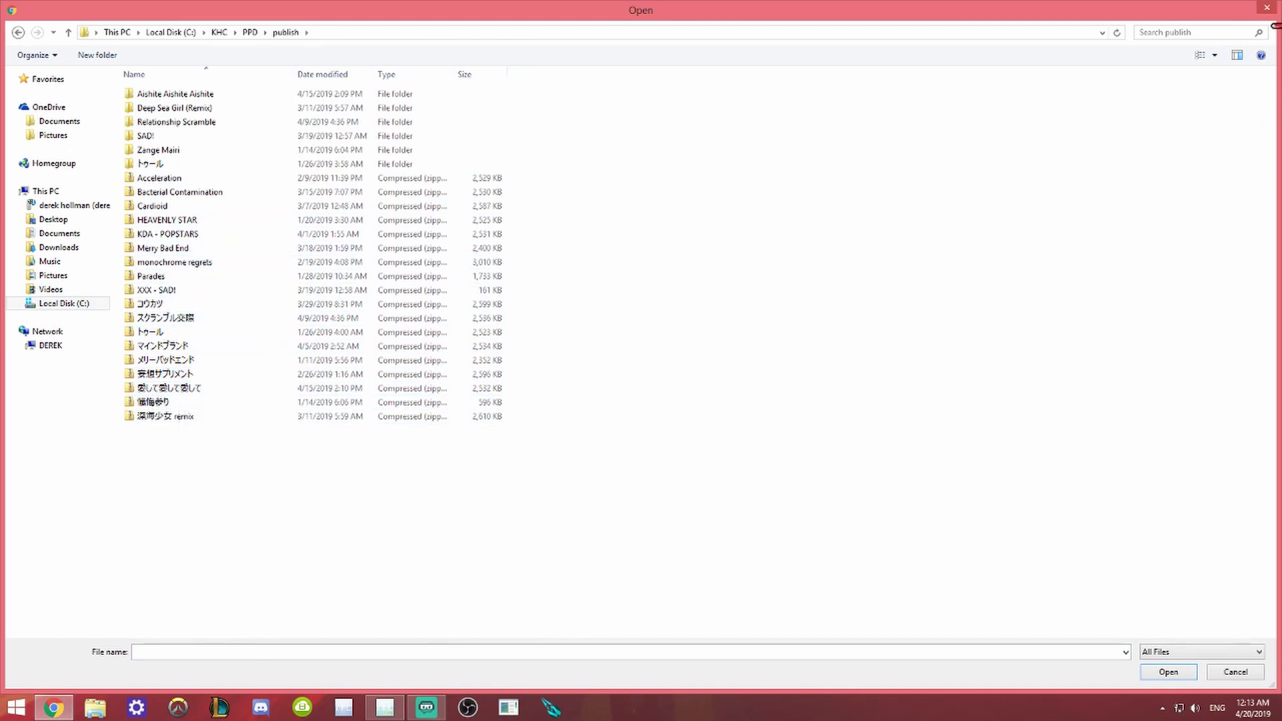
click(1267, 8)
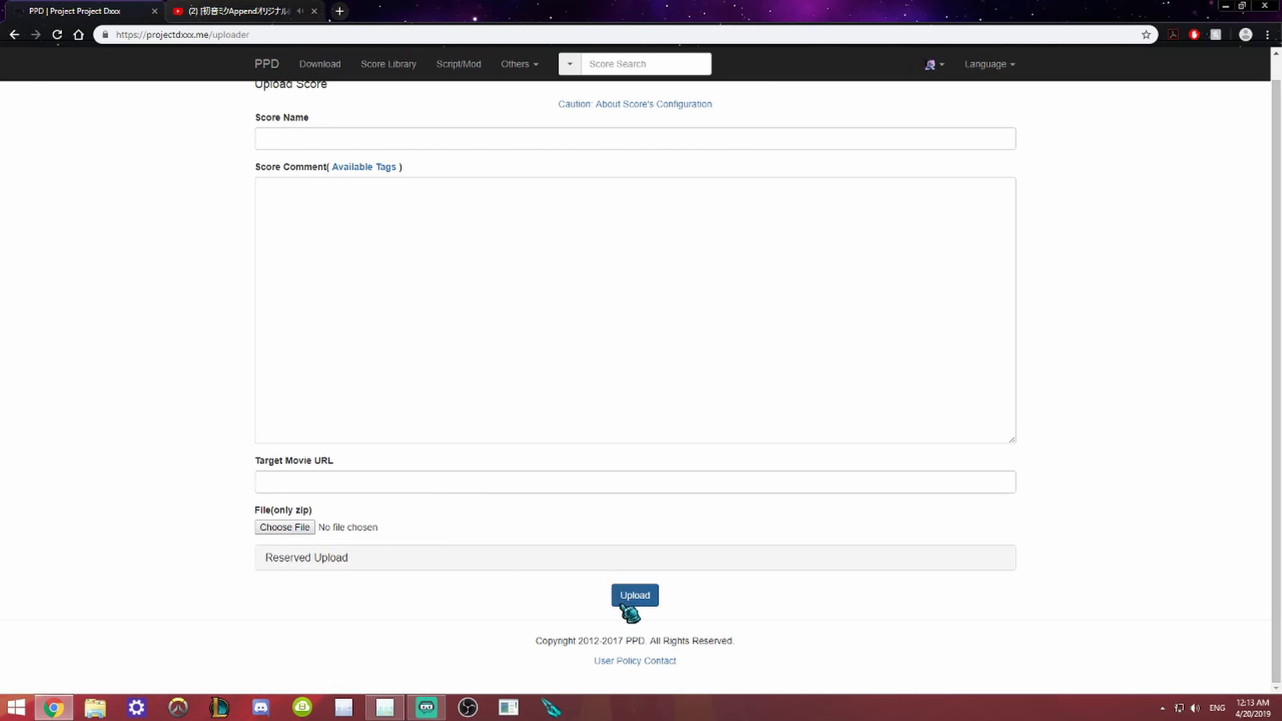
Browse the Score Library's recent uploads, then switch back to the スクランブル交際 chart in PPDEditor
scroll(628, 601, up, 1)
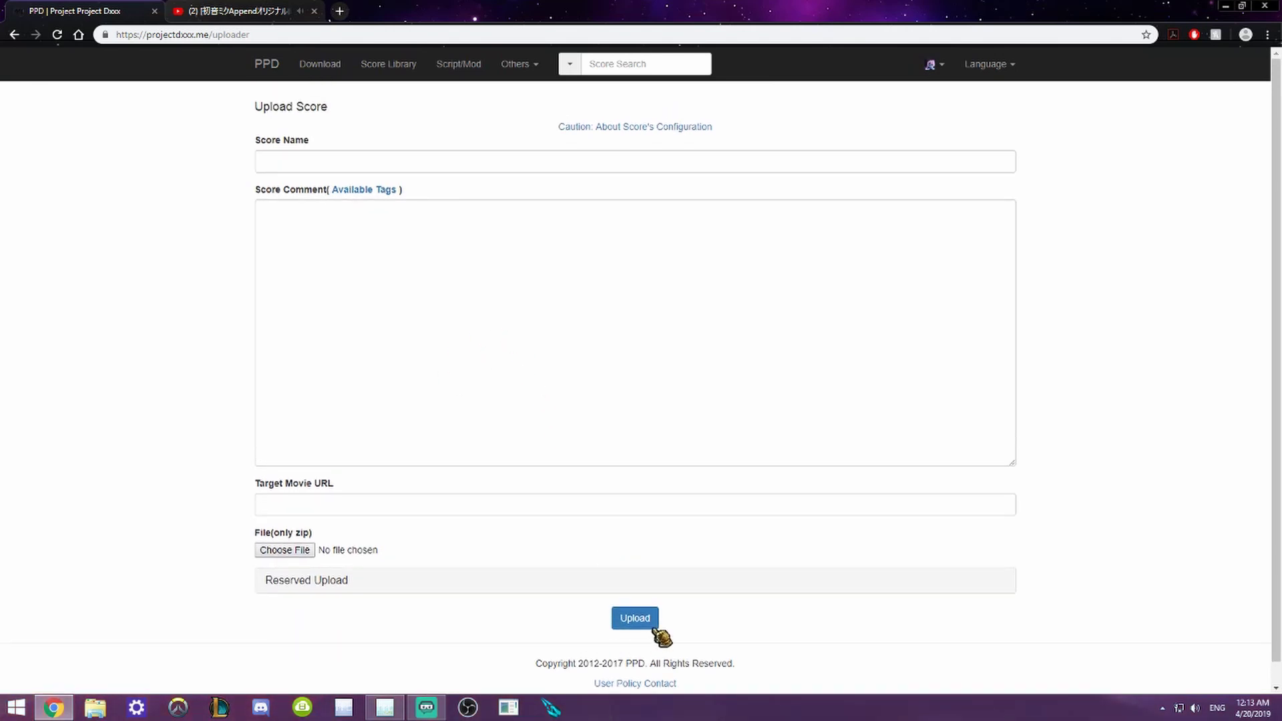
click(388, 65)
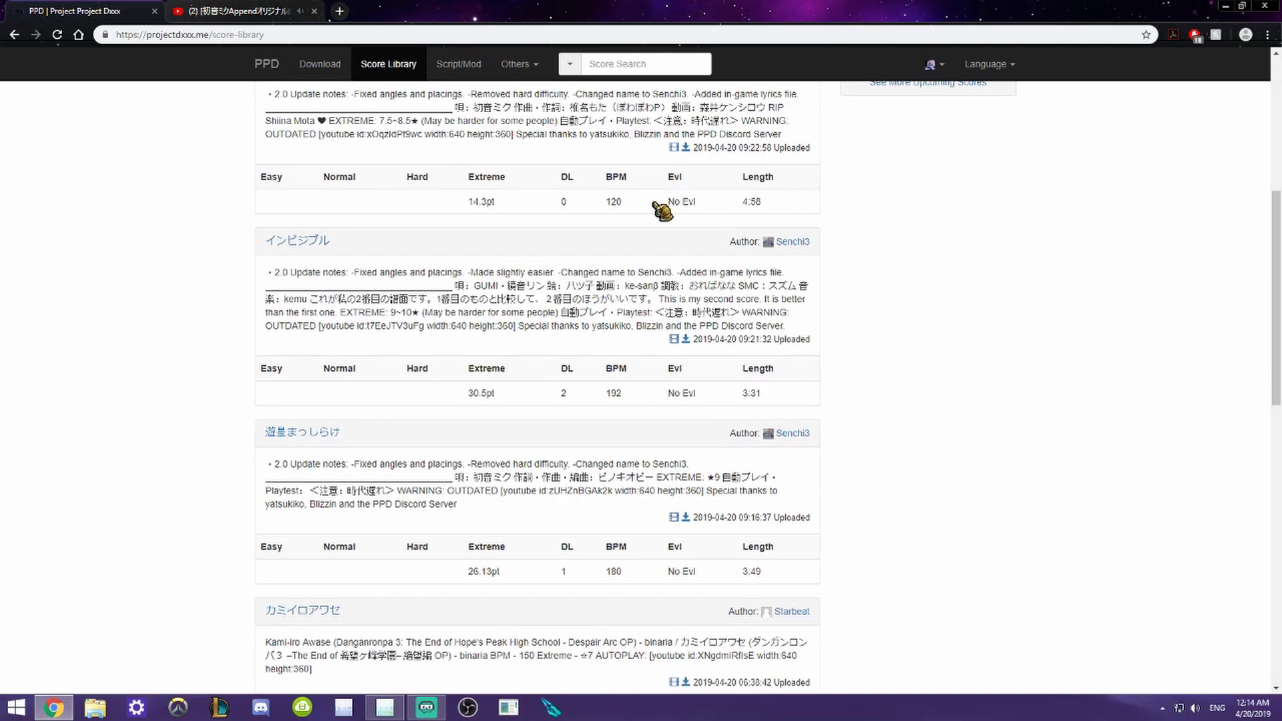
scroll(661, 211, down, 10)
scroll(645, 227, up, 3)
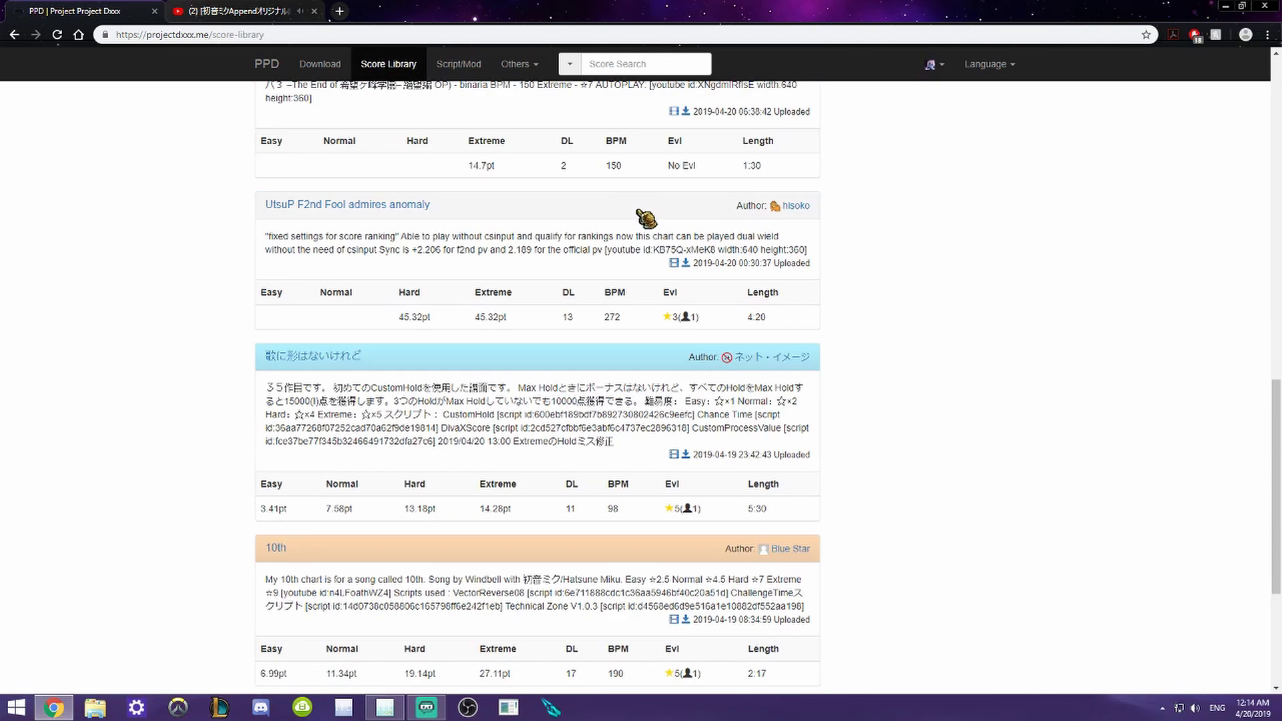
scroll(621, 234, up, 6)
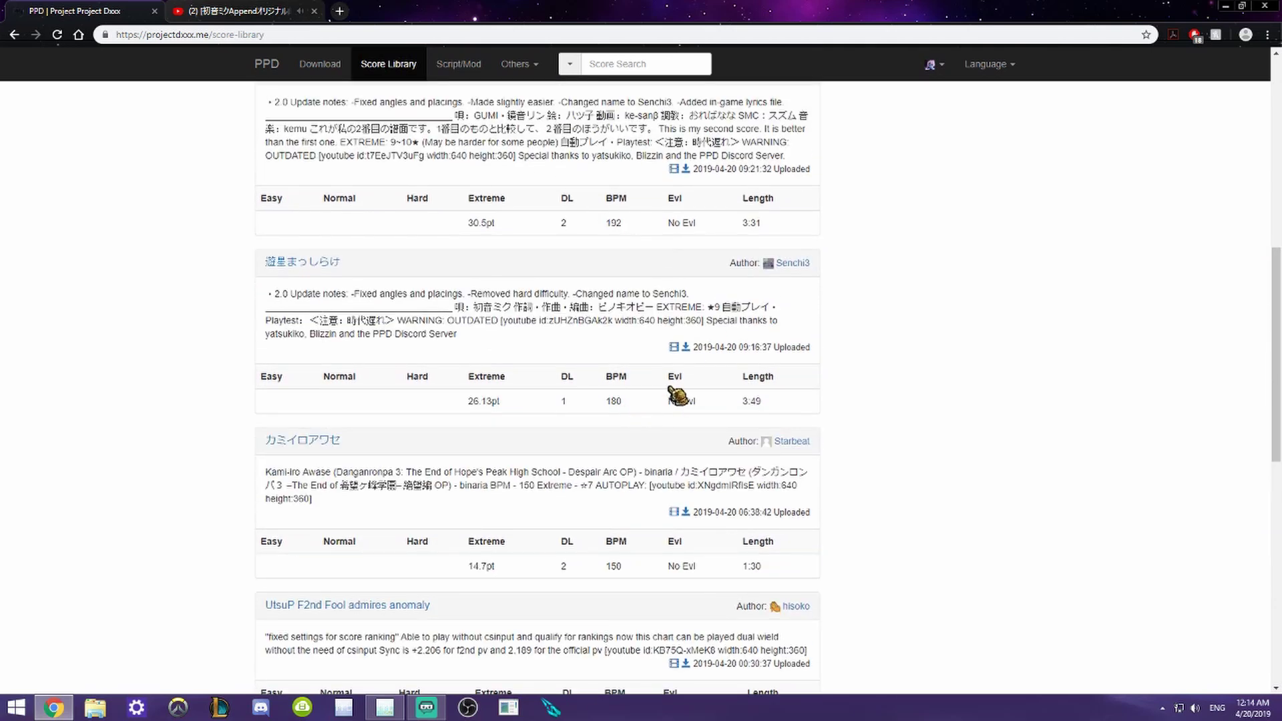
scroll(681, 390, up, 8)
scroll(567, 271, up, 1)
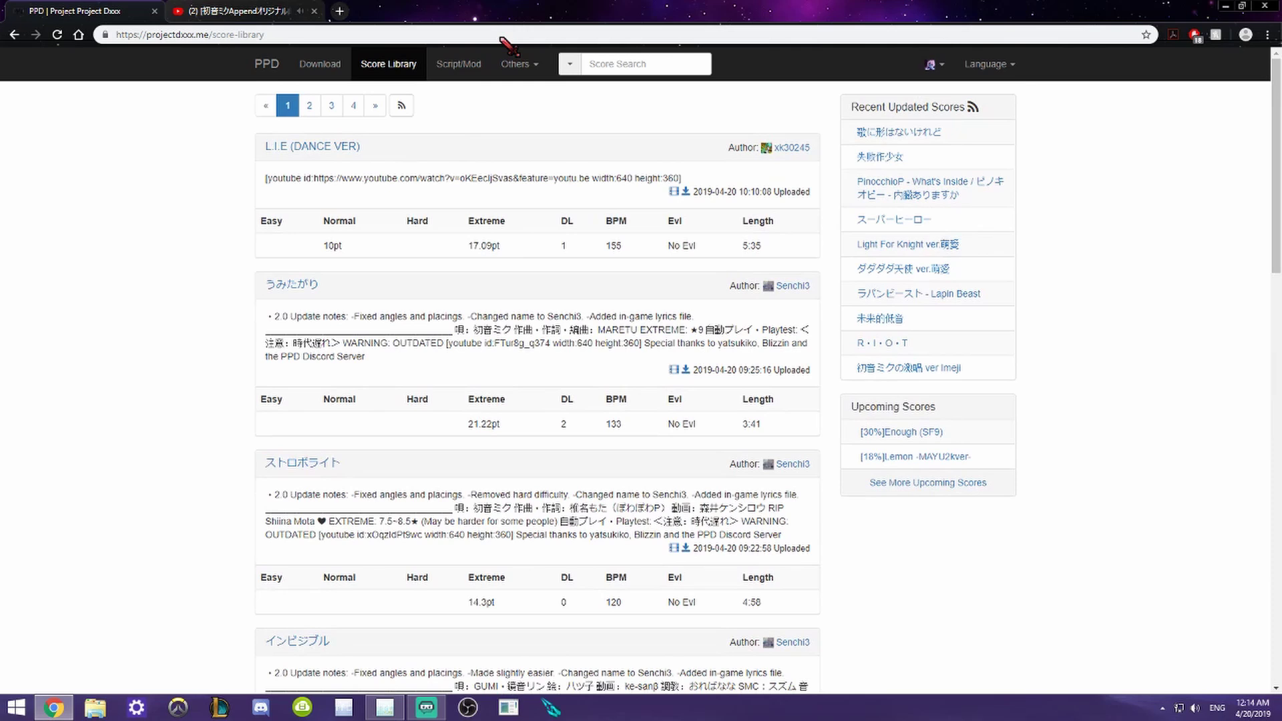
click(384, 707)
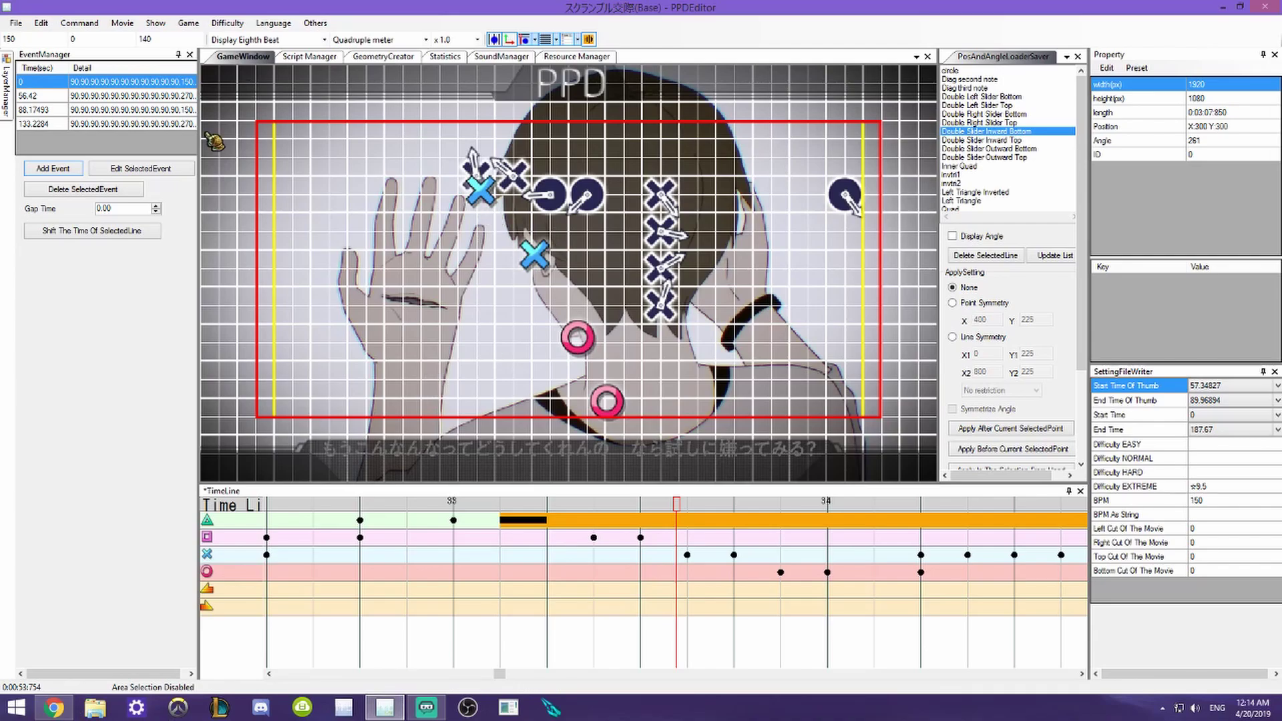